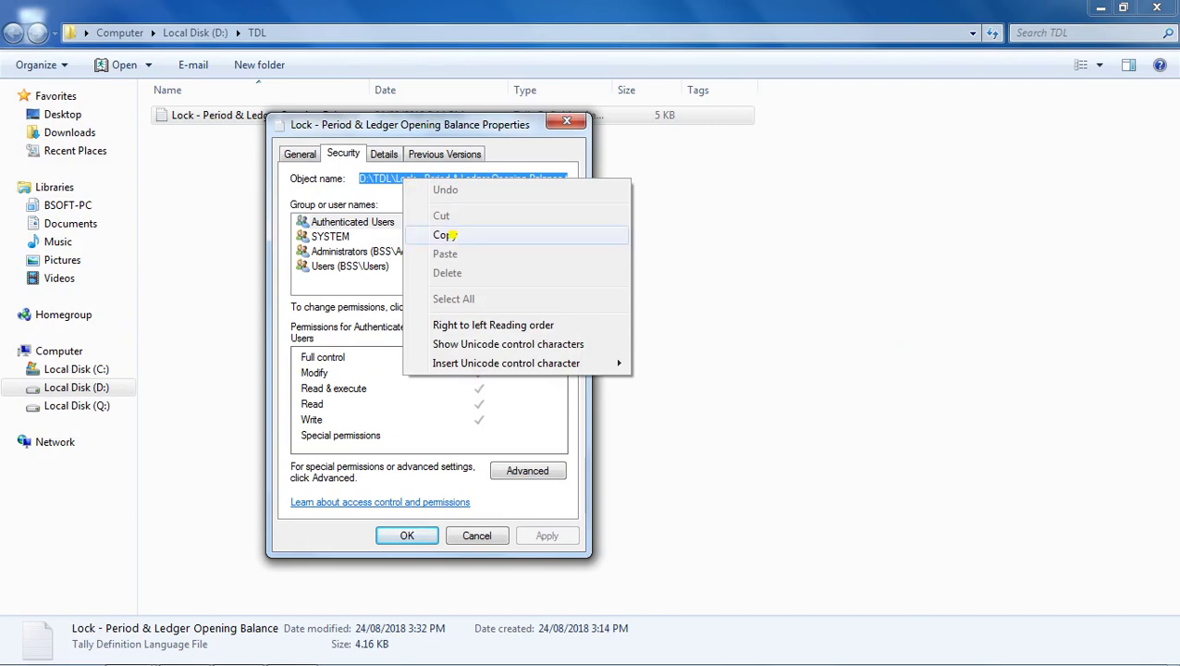
# Switch to Tally.ERP 9 and add the copied path of the Lock - Period & Ledger Opening Balance file to the TDL files preloaded on startup.
pyautogui.click(566, 121)
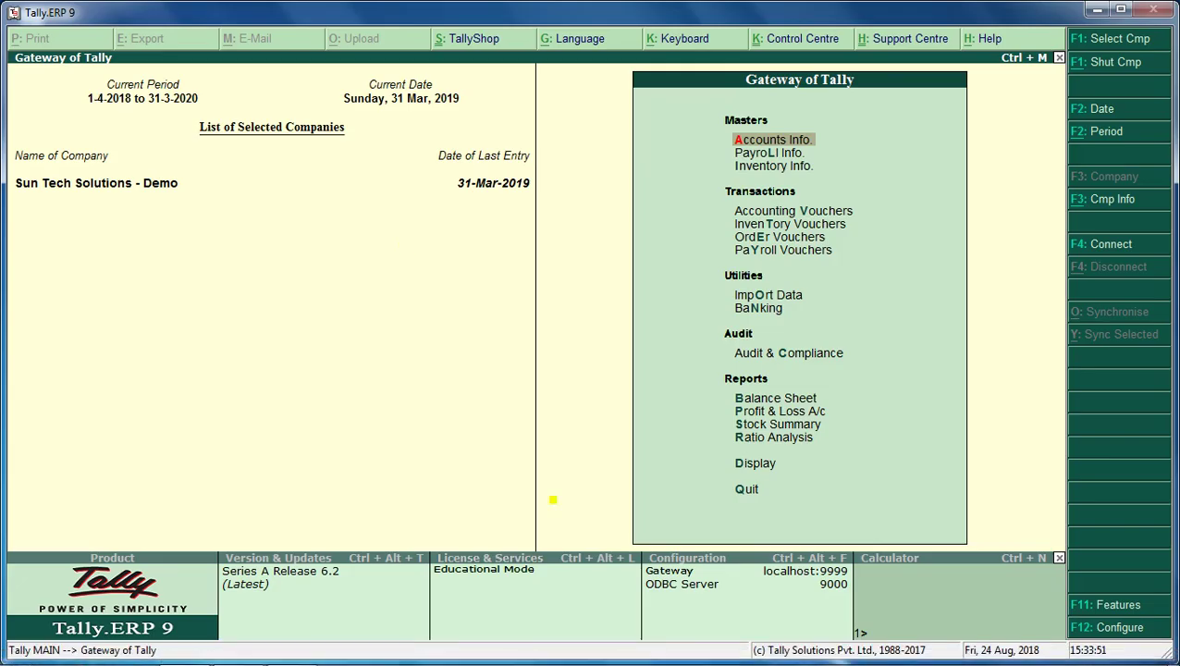
pyautogui.click(1100, 627)
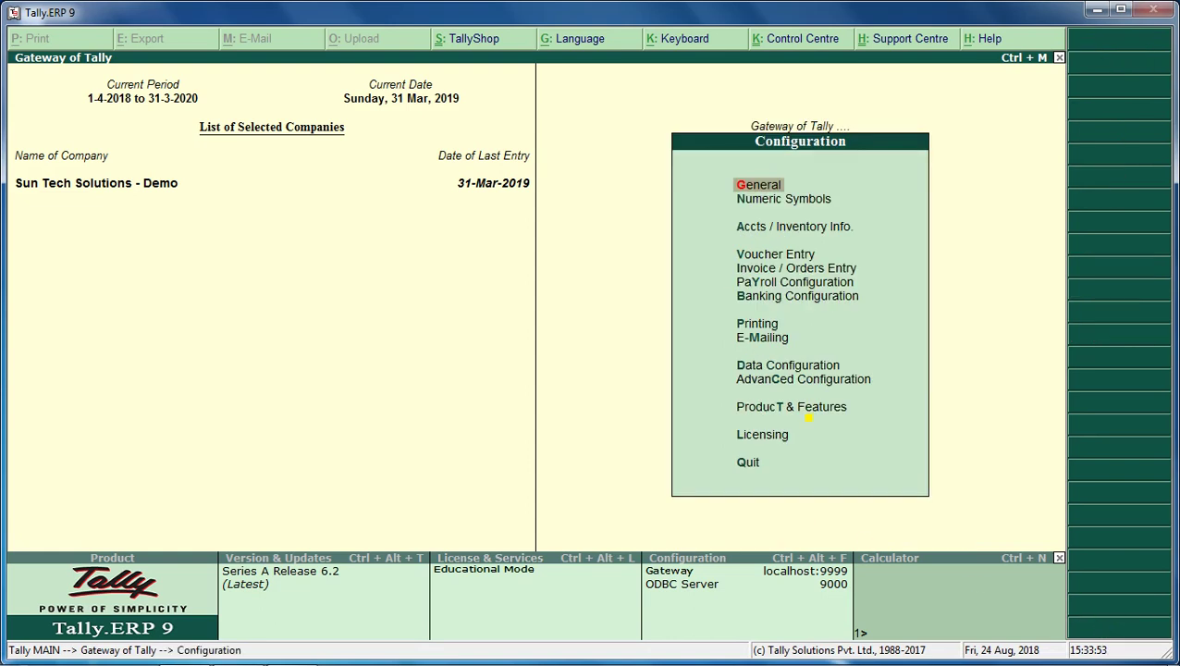
pyautogui.click(832, 406)
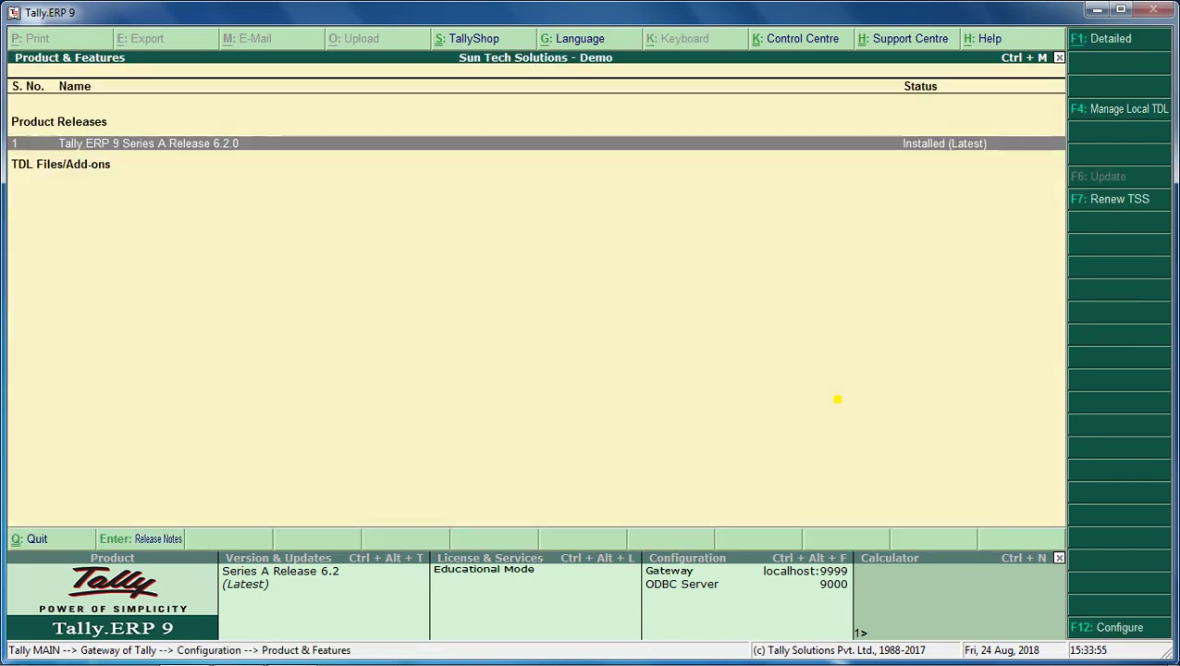
pyautogui.click(1143, 112)
pyautogui.press('Return')
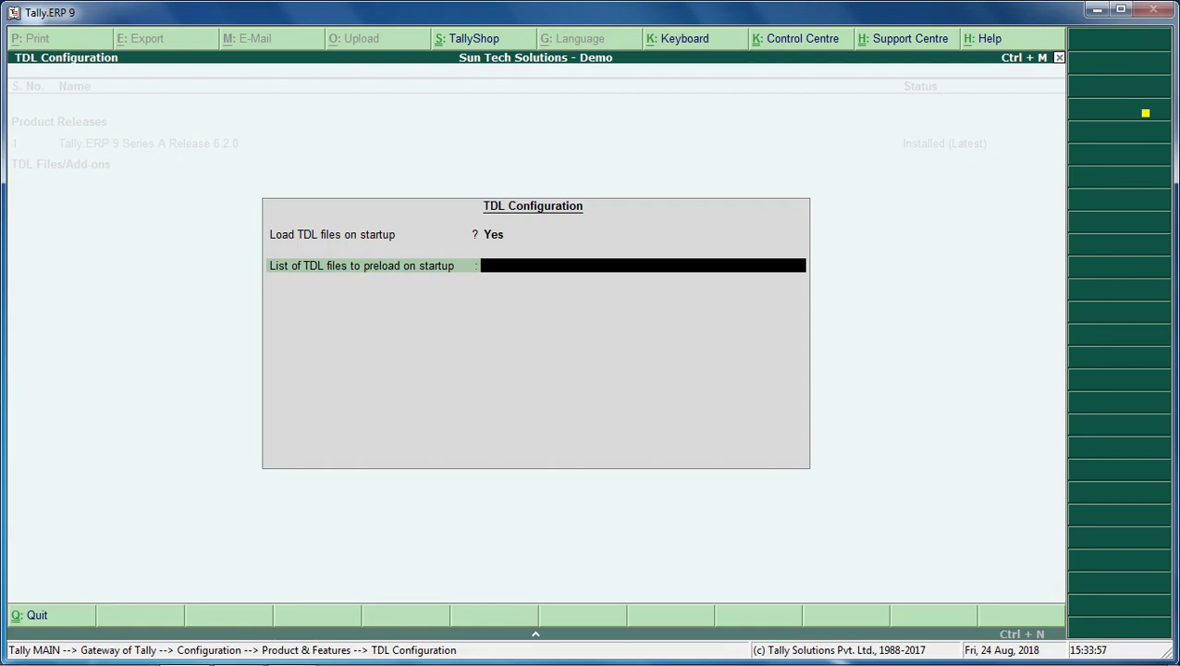
pyautogui.hotkey('ctrl', 'alt', 'v')
pyautogui.press('Return')
pyautogui.press('Return')
pyautogui.press('Escape')
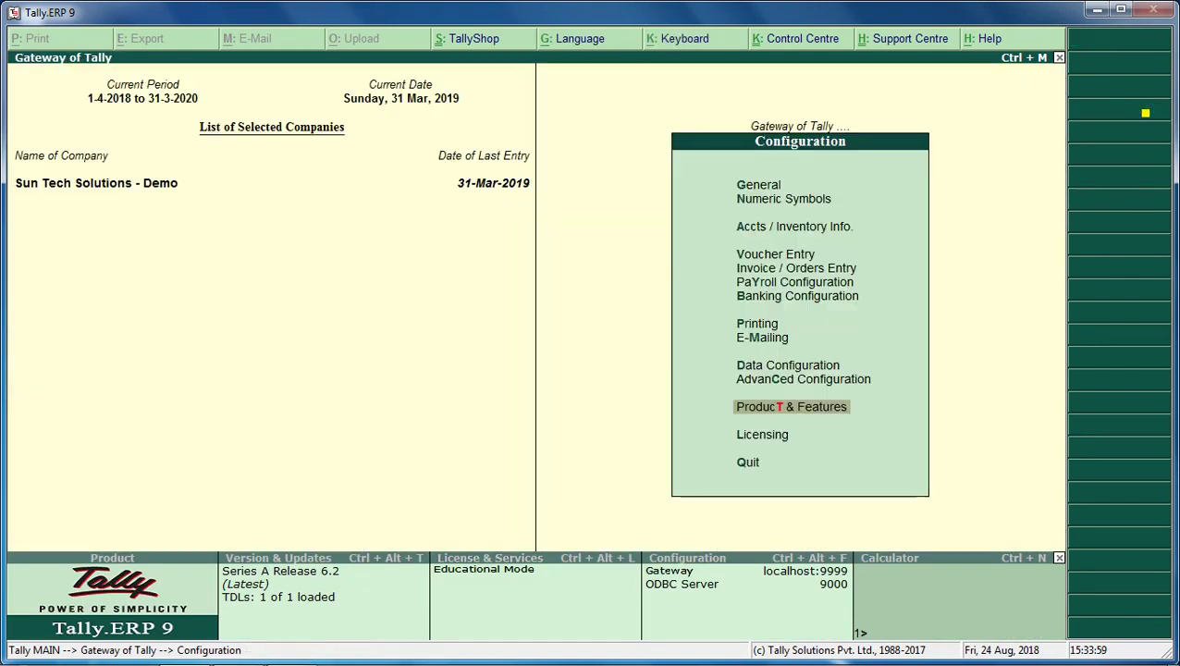
pyautogui.press('Escape')
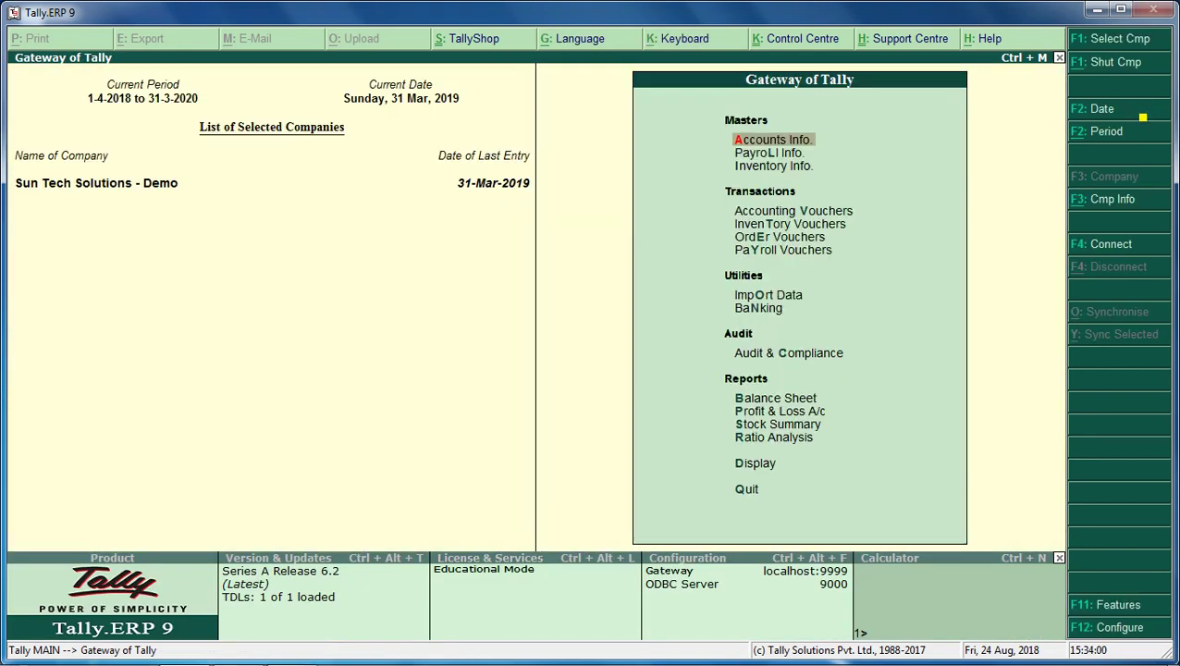
# Enable the period lock for vouchers in the company's add-on features, allowing entries from 1-4-2018 to 31-3-2019.
pyautogui.click(1126, 602)
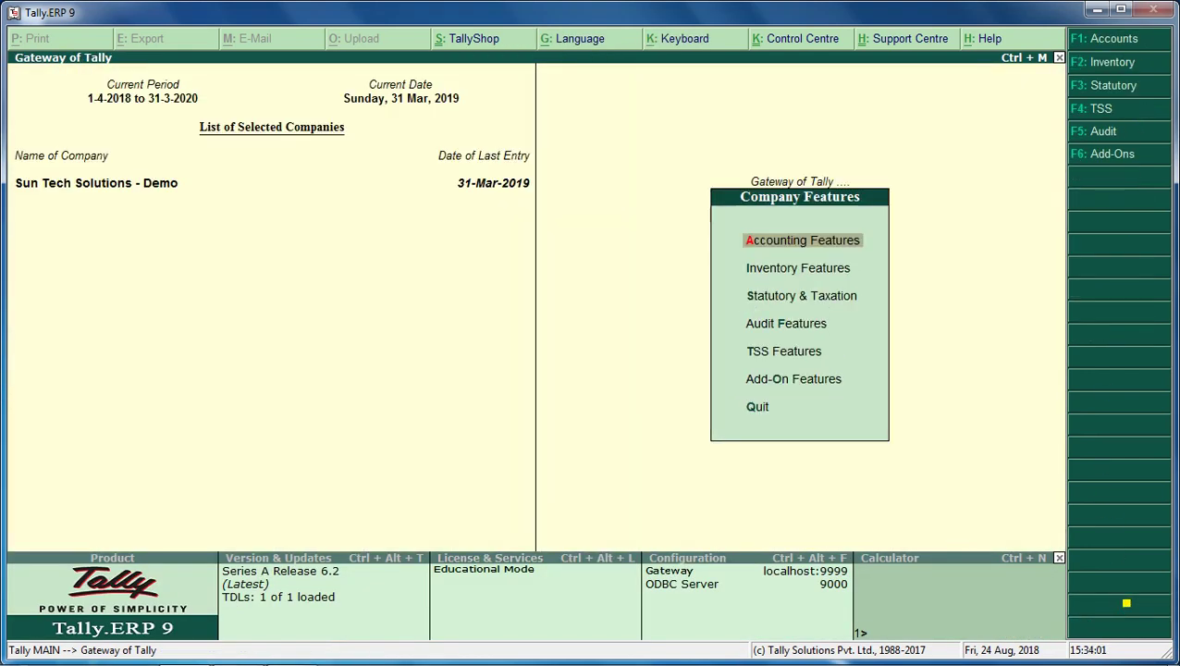
pyautogui.click(817, 381)
pyautogui.press('Return')
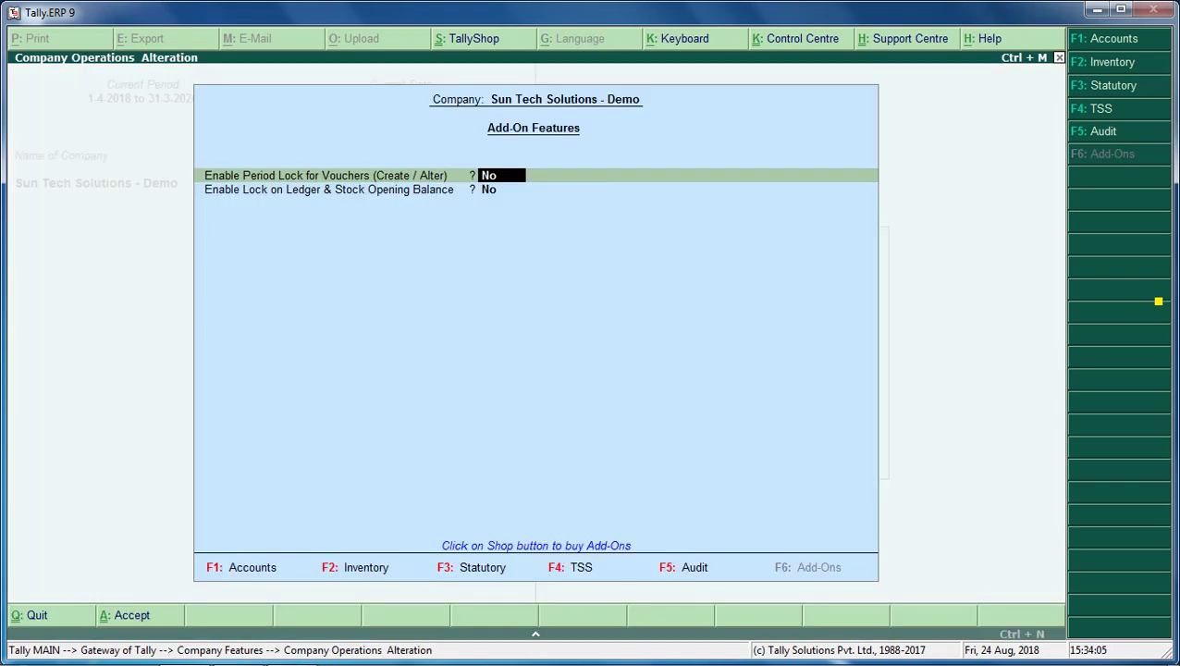
pyautogui.write('yes')
pyautogui.press('Return')
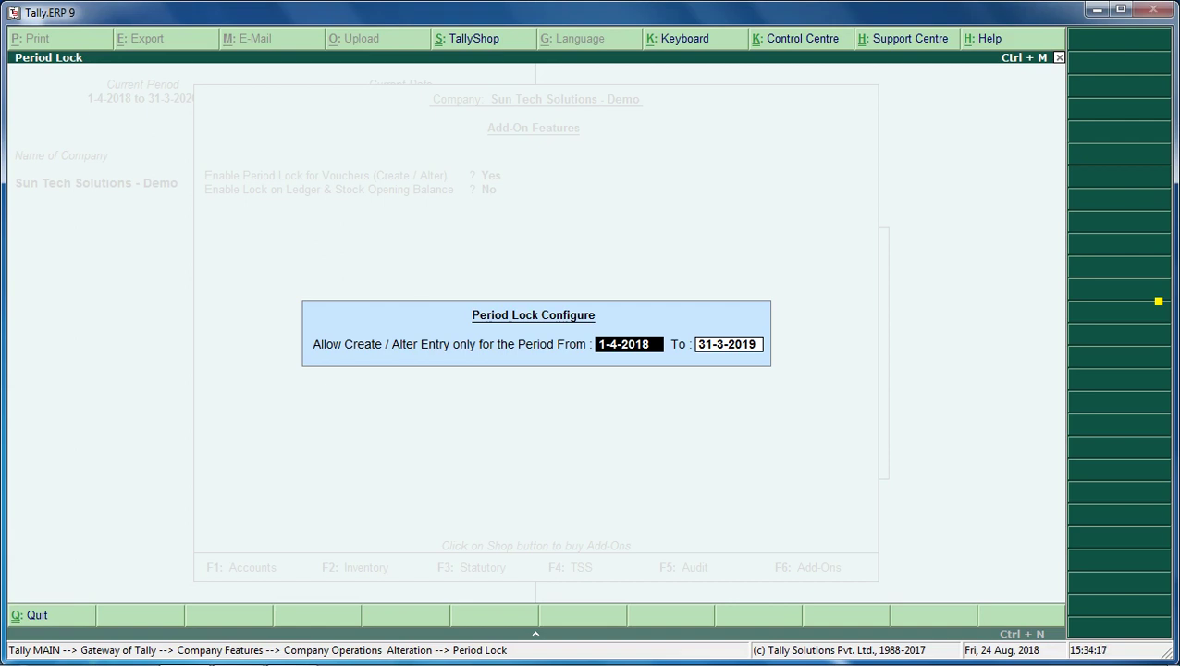
pyautogui.press('Return')
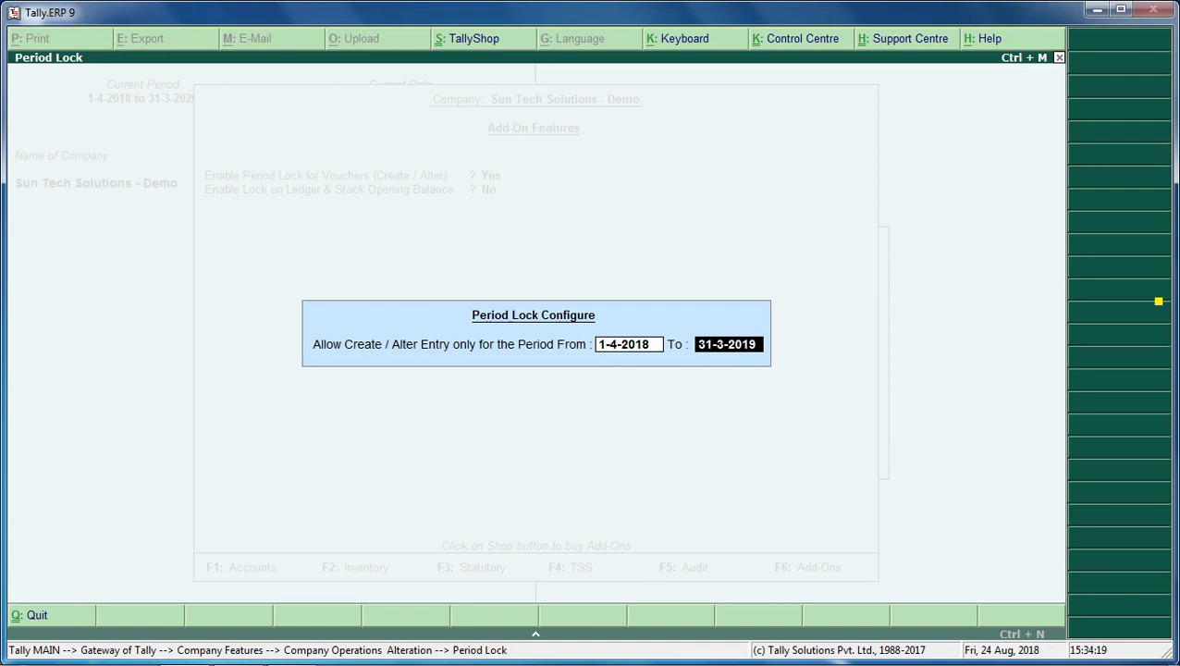
pyautogui.press('Return')
pyautogui.press('Return')
pyautogui.press('Return')
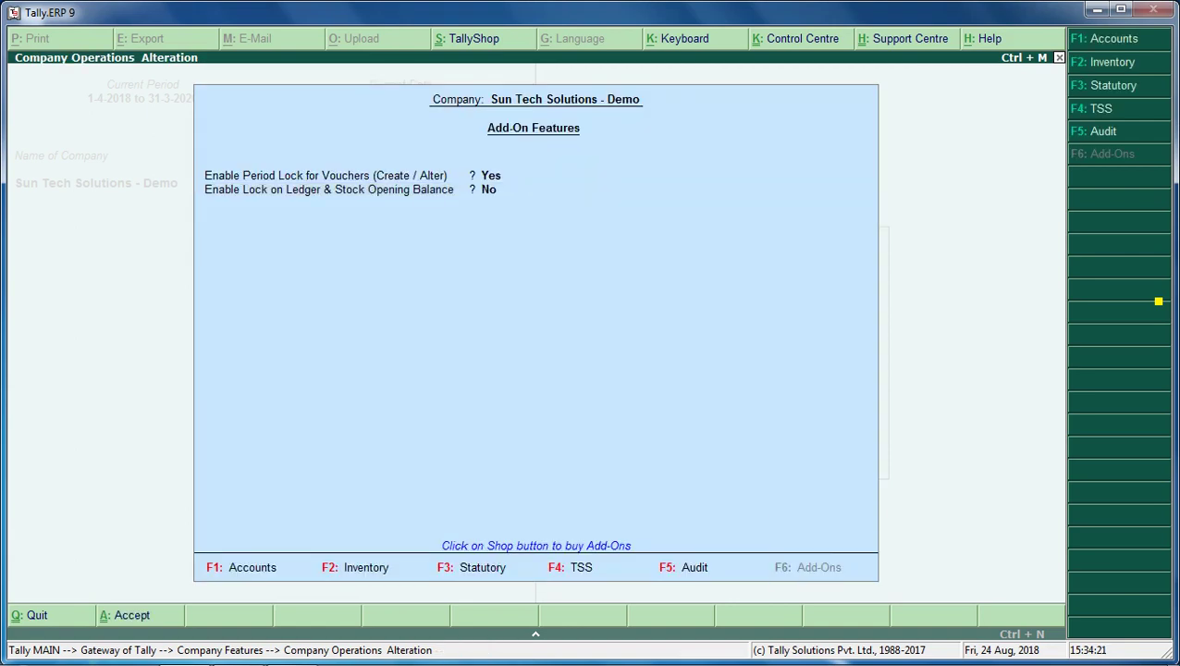
pyautogui.press('Escape')
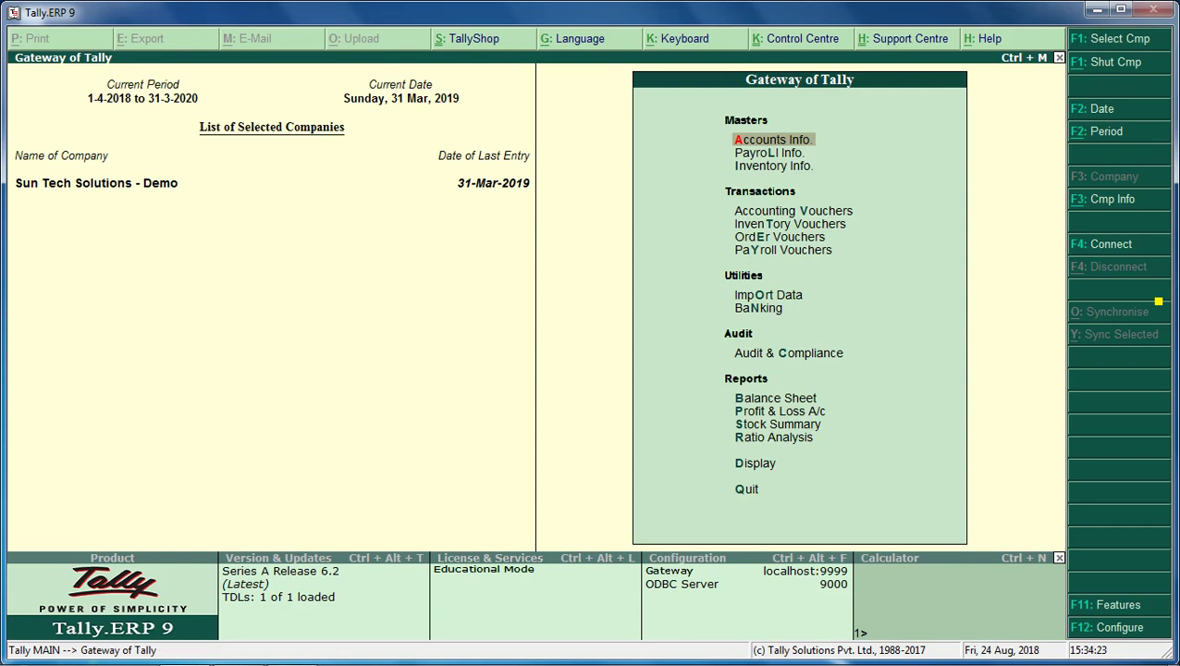
# Start a payment voucher and try to date it 1-4-2019, outside the allowed period.
pyautogui.press('v')
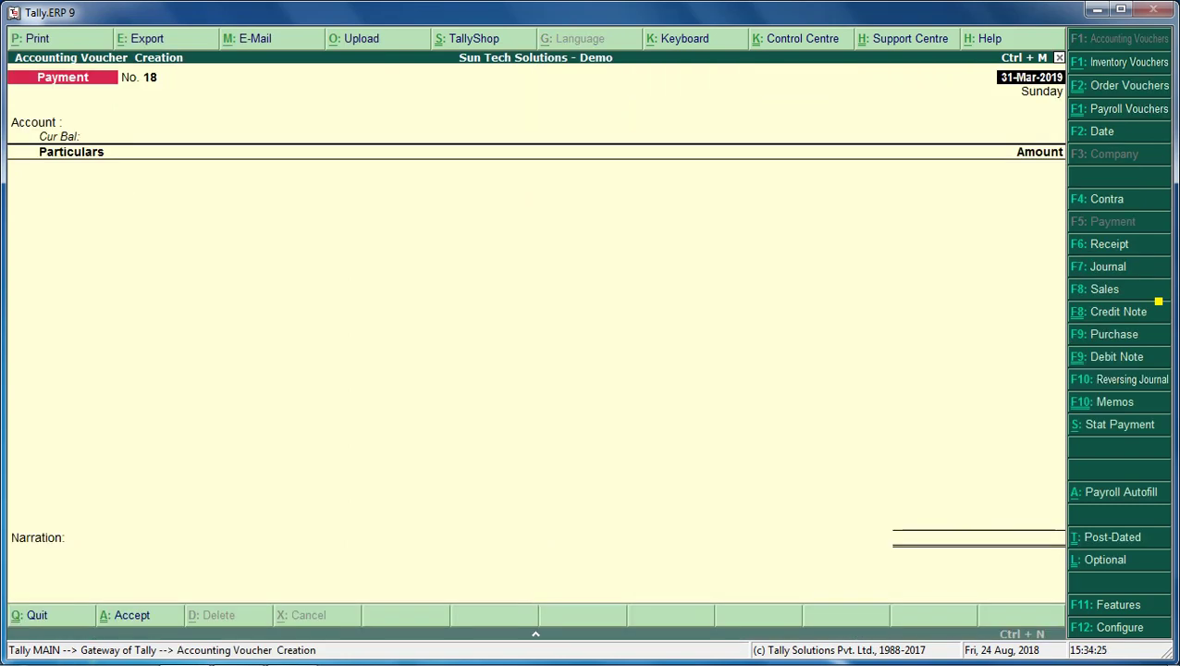
pyautogui.press('Return')
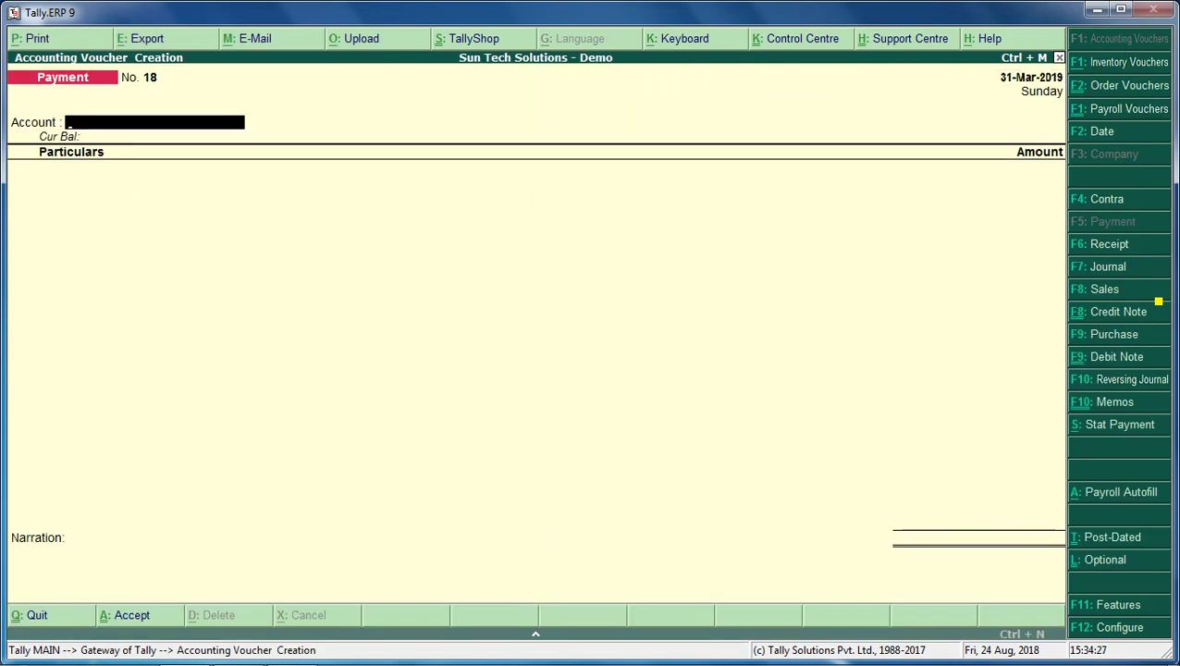
pyautogui.press('BackSpace')
pyautogui.write('1.')
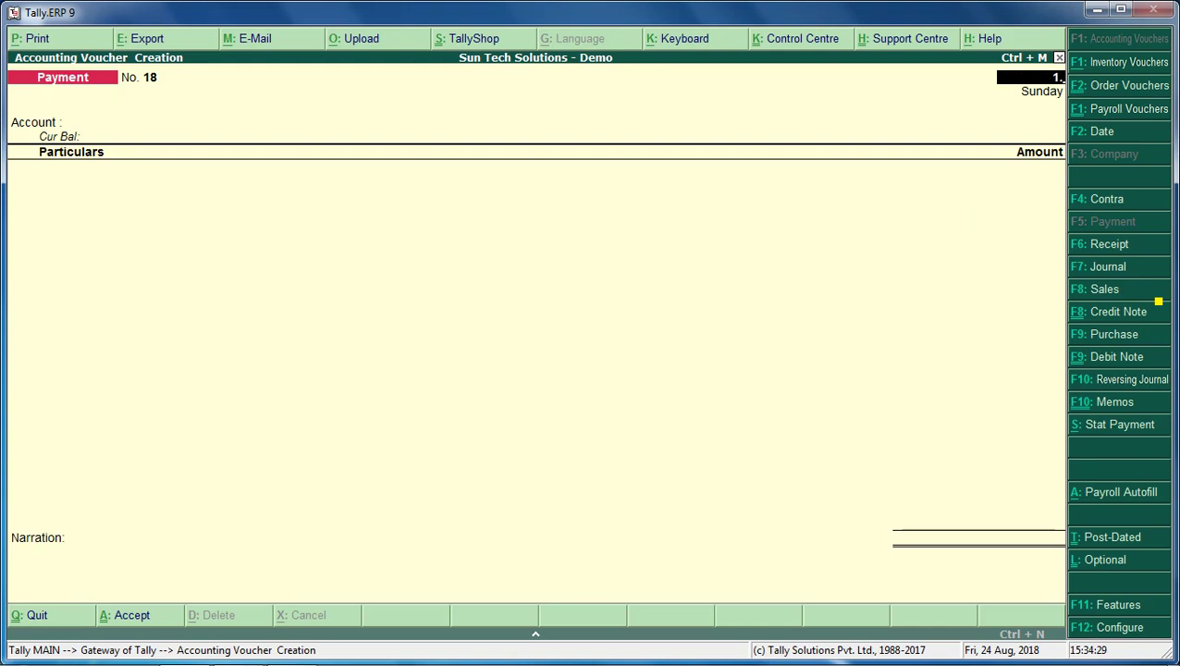
pyautogui.write('4.19')
pyautogui.press('Return')
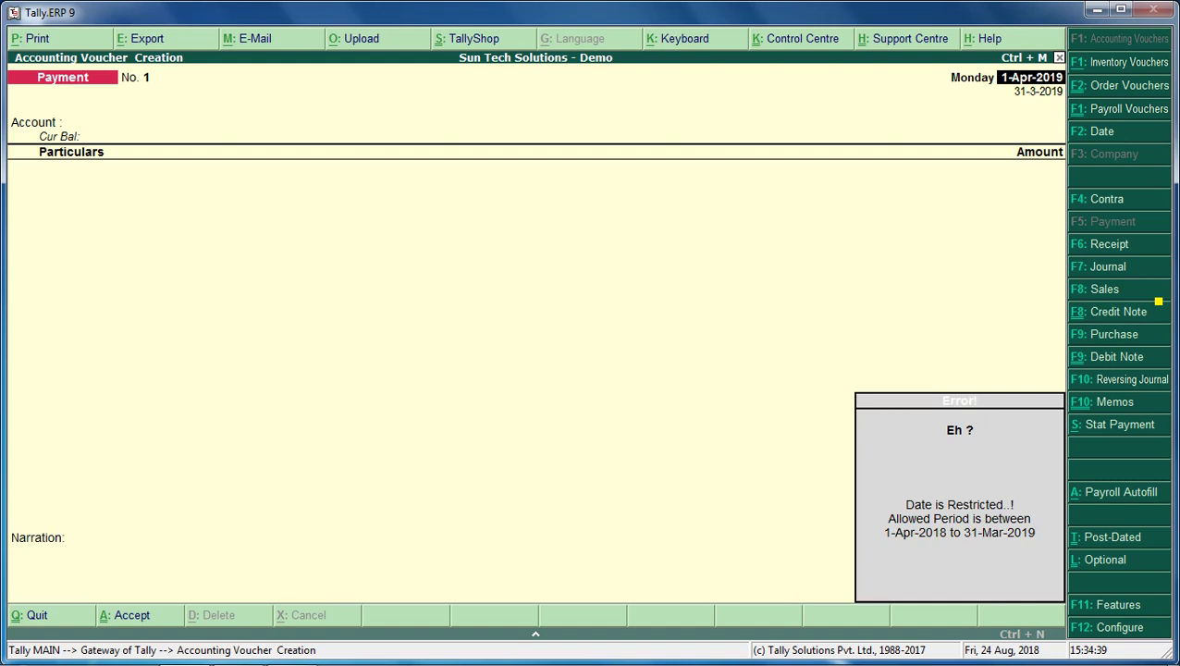
# Try to date the payment voucher 1-4-2017, before the allowed period begins.
pyautogui.press('Return')
pyautogui.write('1.')
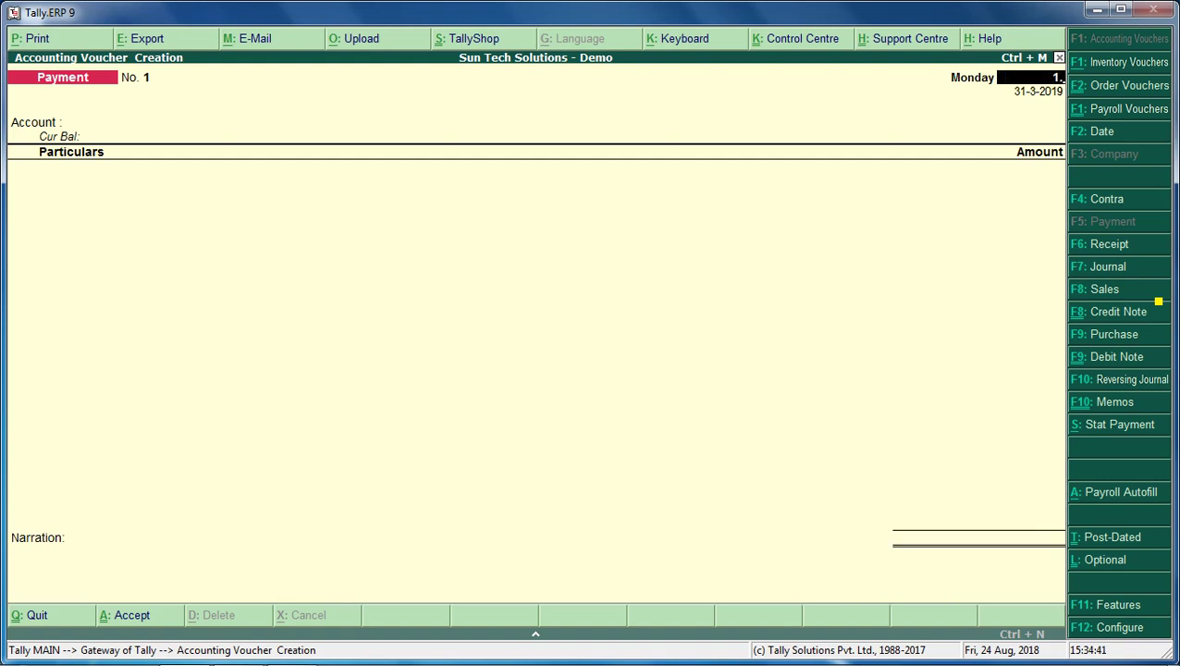
pyautogui.write('4.17')
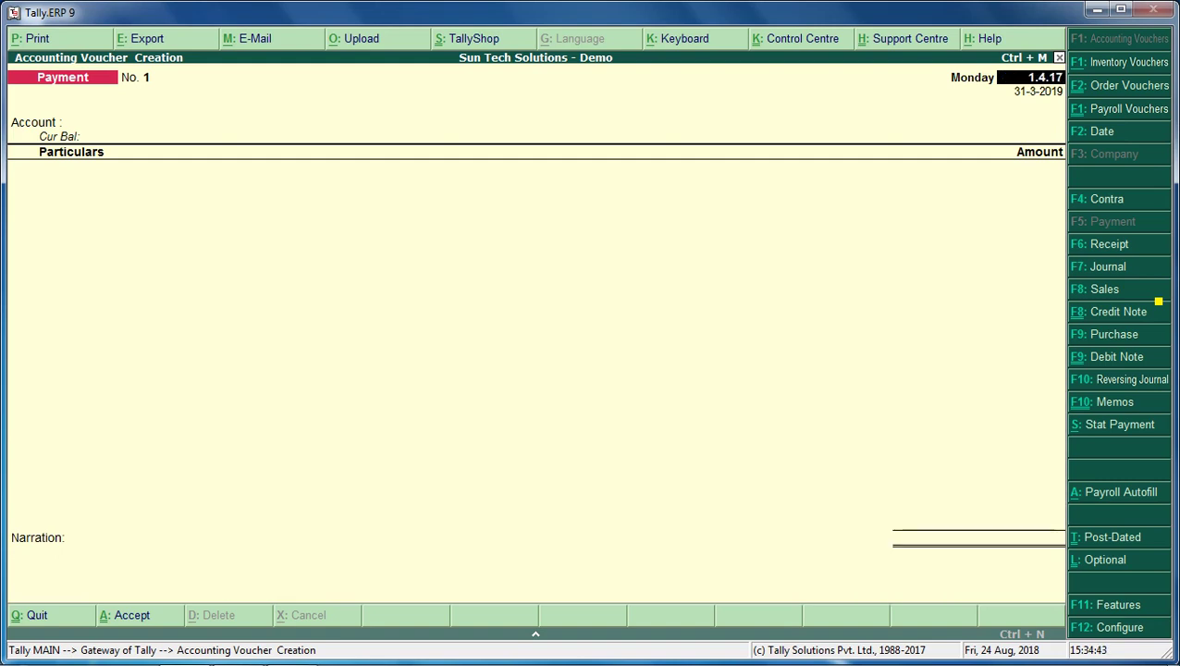
pyautogui.press('Return')
pyautogui.press('Return')
pyautogui.press('Return')
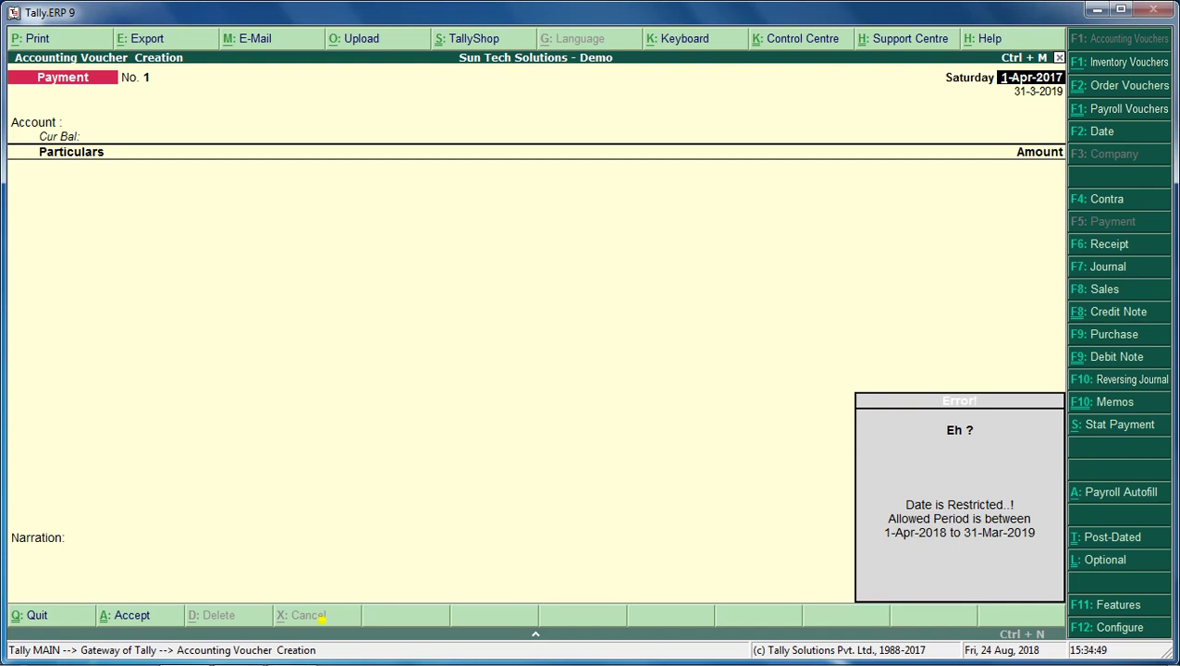
# Switch to Notepad and read the note about the configured period lock, keeping Tally's error message in view.
pyautogui.moveTo(1100, 662)
pyautogui.click(237, 648)
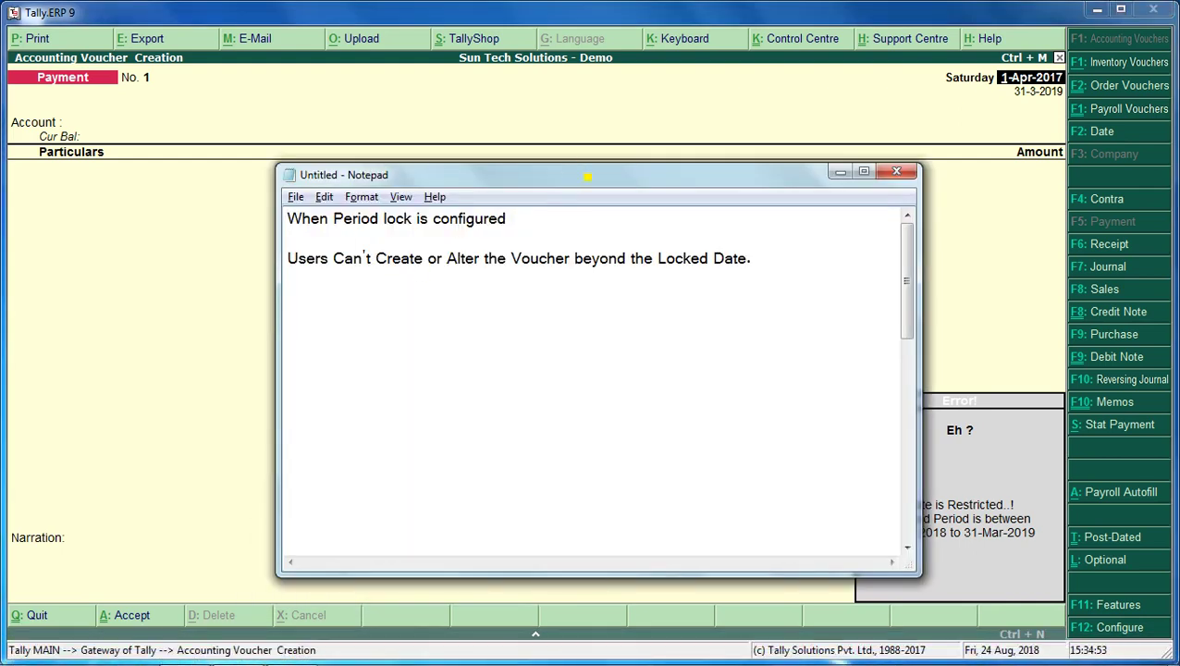
pyautogui.moveTo(585, 175); pyautogui.dragTo(458, 172)
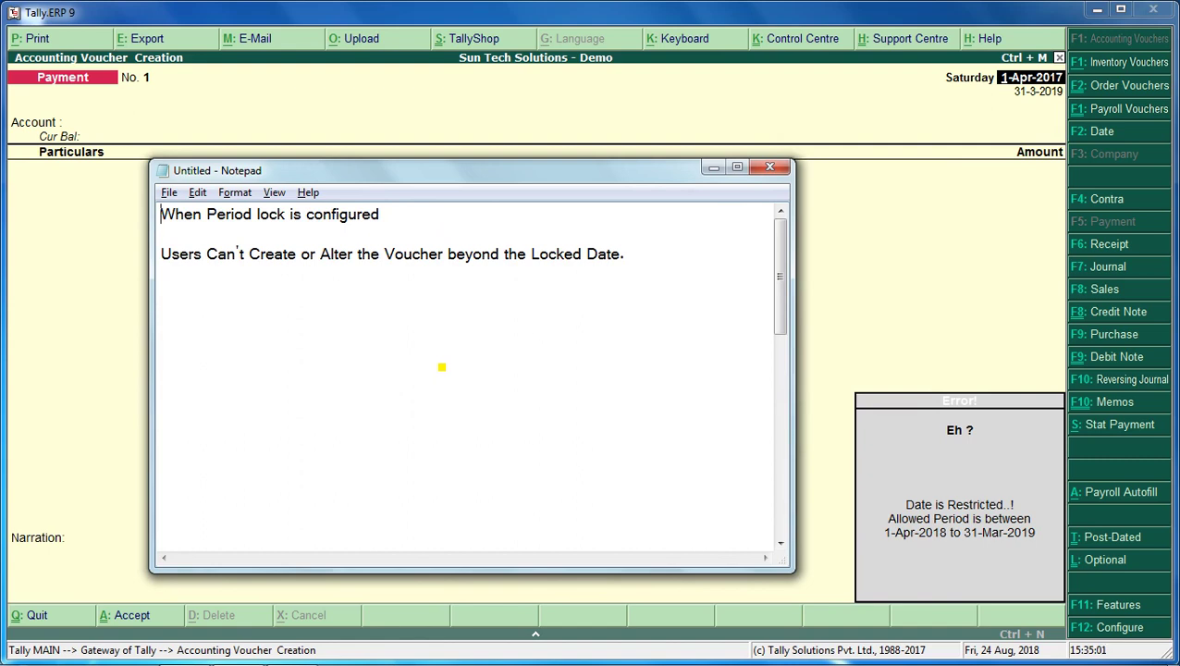
# Return to Tally.ERP 9 and quit the payment voucher without saving it.
pyautogui.click(883, 241)
pyautogui.press('Escape')
pyautogui.press('Escape')
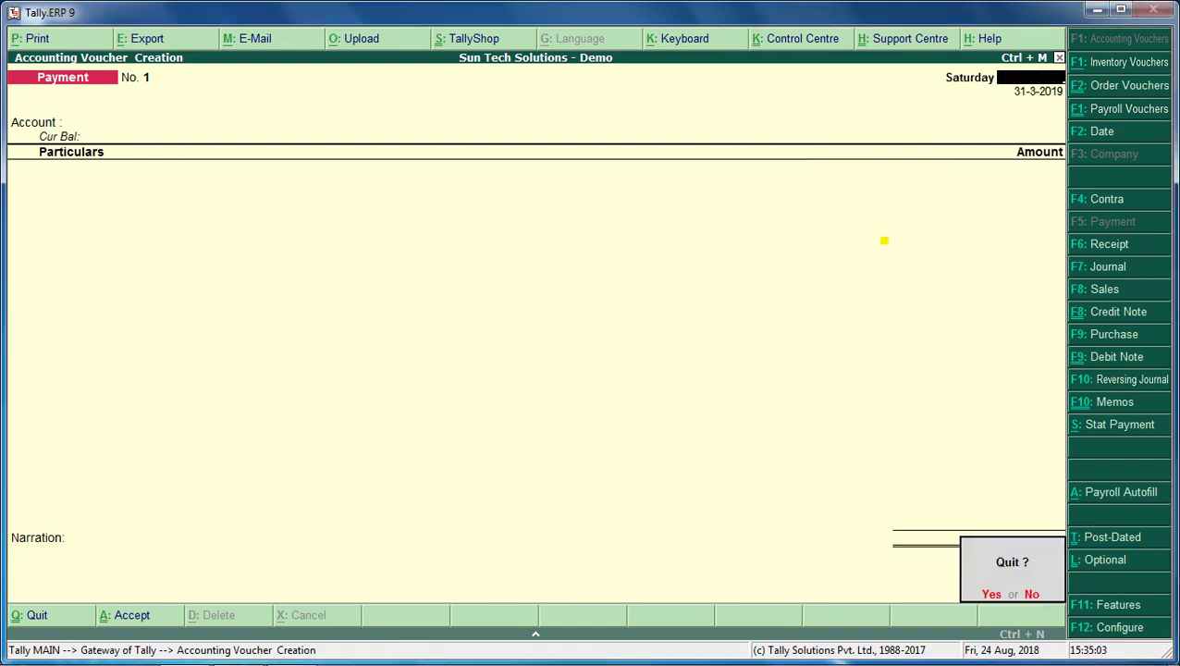
pyautogui.press('Return')
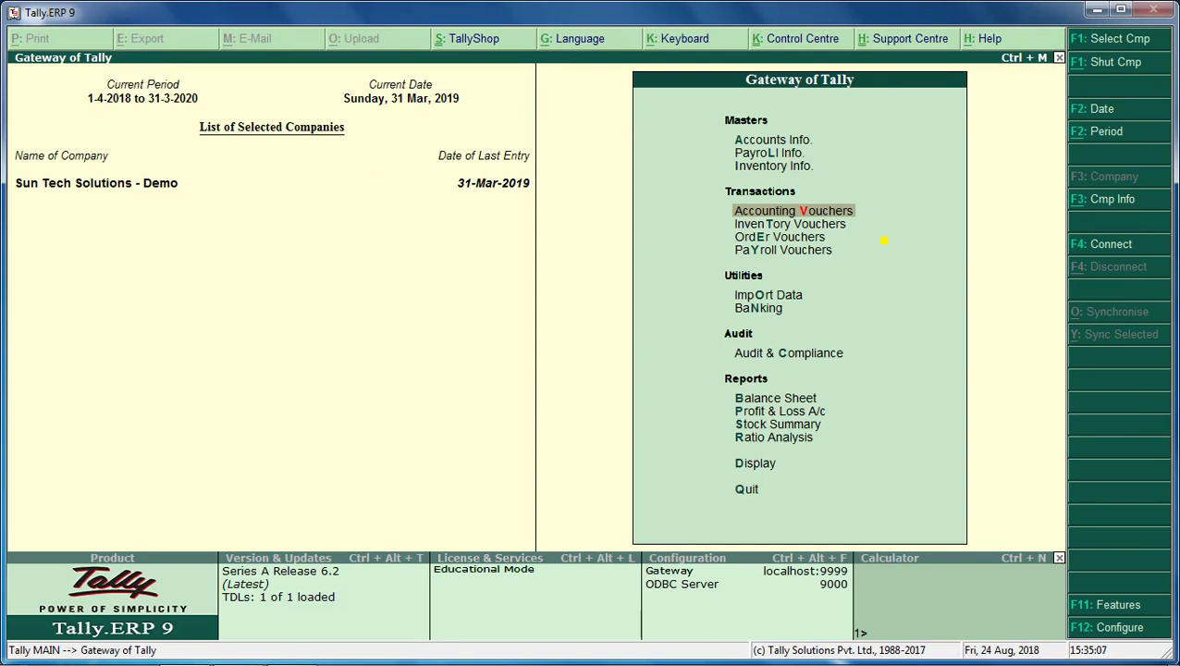
# Reopen the voucher period lock configuration in the company's add-on features, keeping 1-4-2018 as the start date.
pyautogui.press('F11')
pyautogui.press('F6')
pyautogui.press('Return')
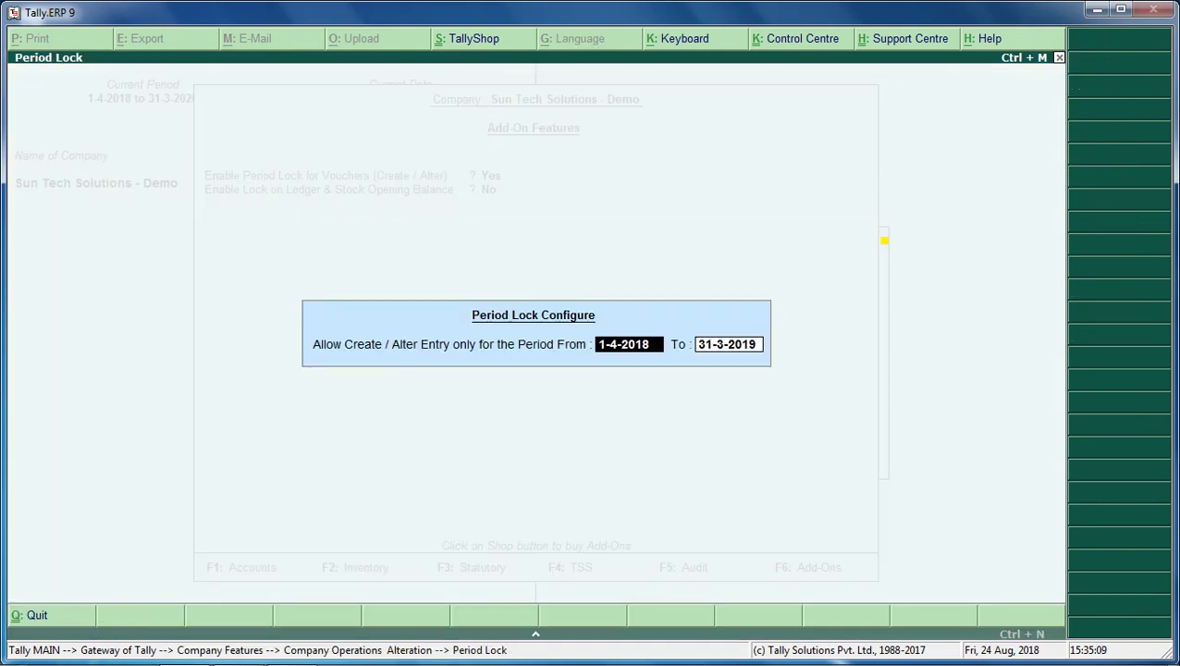
pyautogui.press('Return')
pyautogui.write('30.4.18')
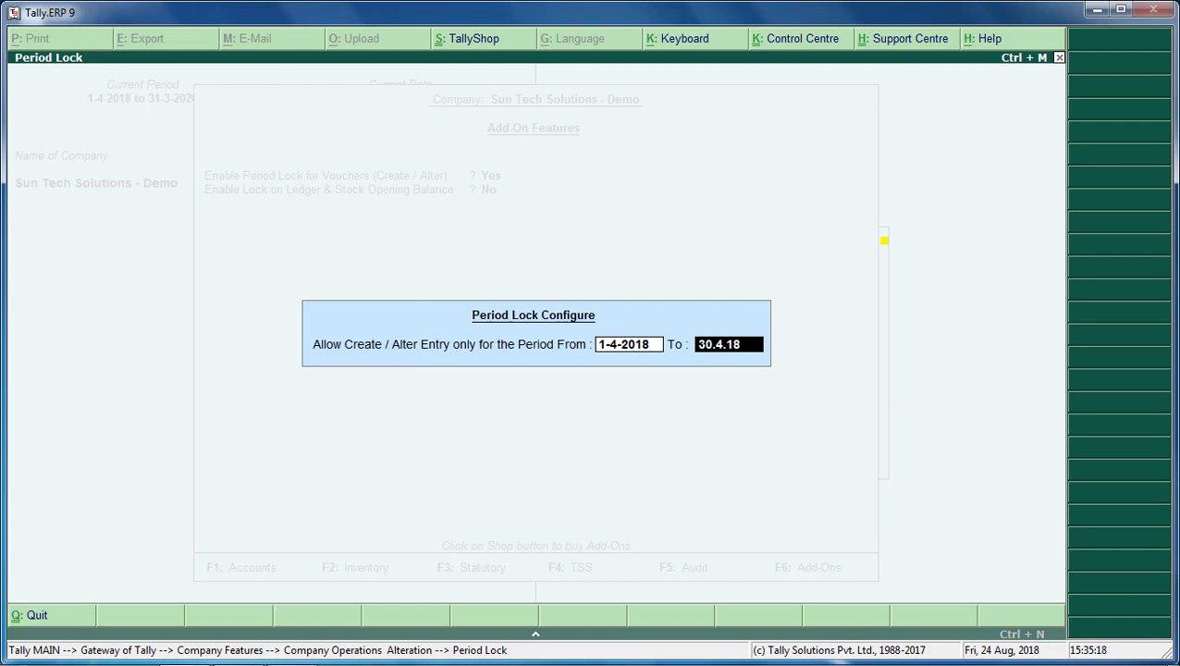
pyautogui.press('BackSpace')
pyautogui.press('BackSpace')
pyautogui.press('BackSpace')
pyautogui.press('BackSpace')
pyautogui.press('BackSpace')
pyautogui.press('BackSpace')
pyautogui.press('BackSpace')
pyautogui.press('BackSpace')
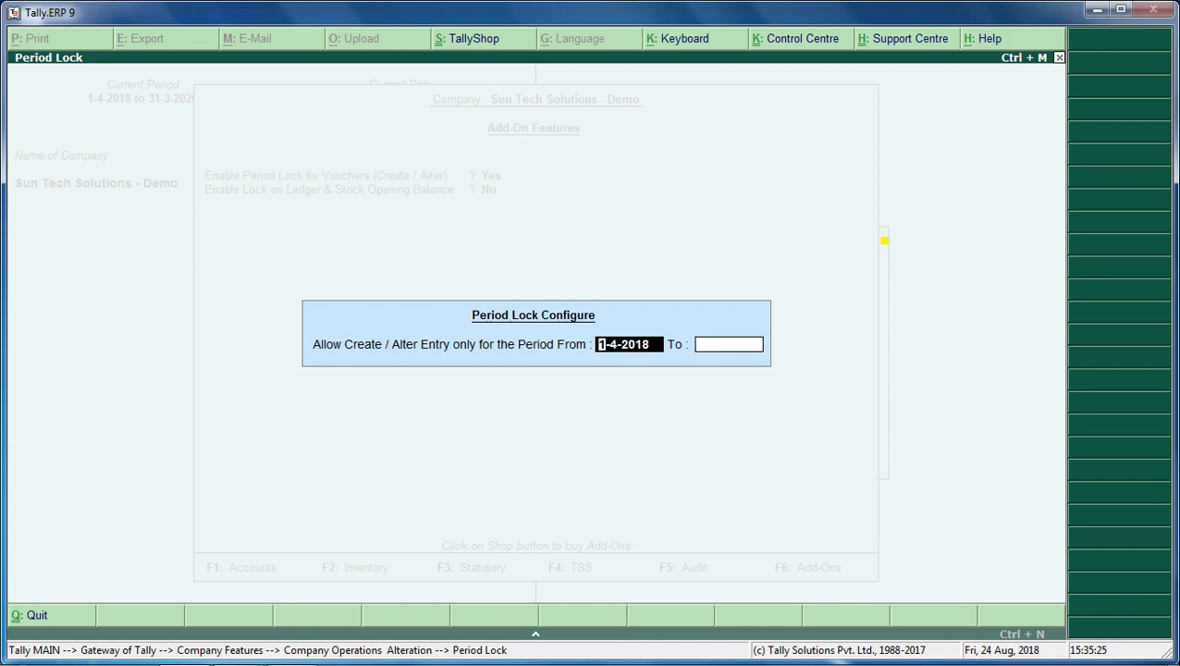
# Set the period lock to allow voucher entries from 1-4-2018 to 31-5-2018, leaving the opening balance lock at No.
pyautogui.write('1.4.14.')
pyautogui.press('BackSpace')
pyautogui.press('BackSpace')
pyautogui.write('8')
pyautogui.press('Return')
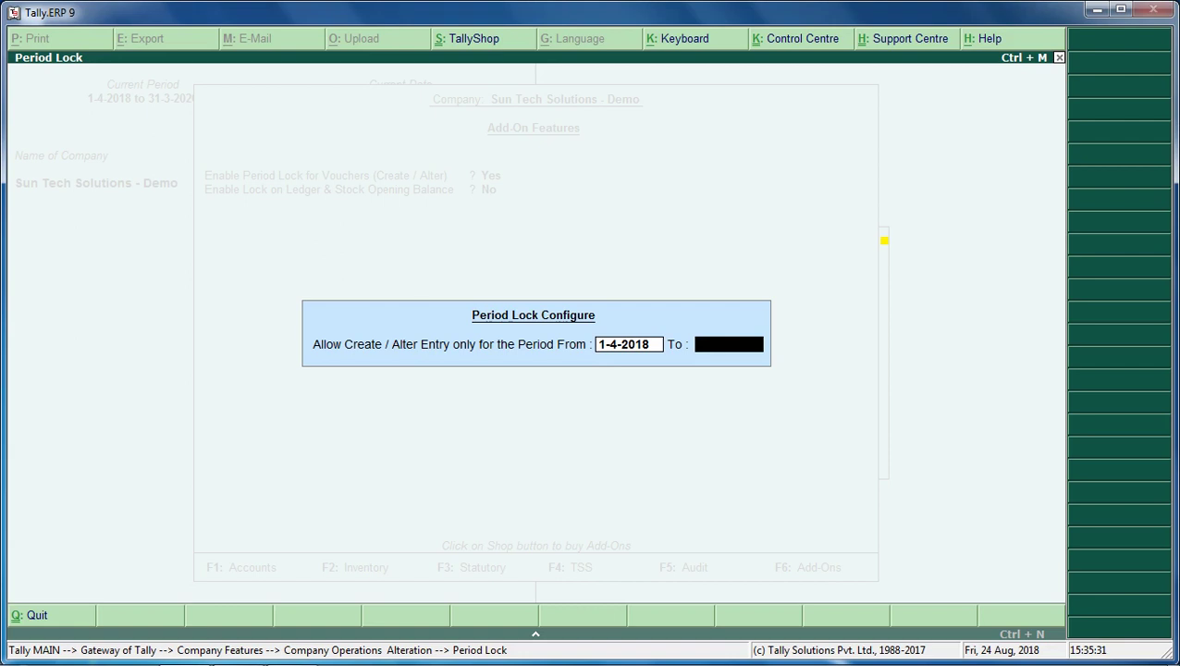
pyautogui.write('31.5.18')
pyautogui.press('Return')
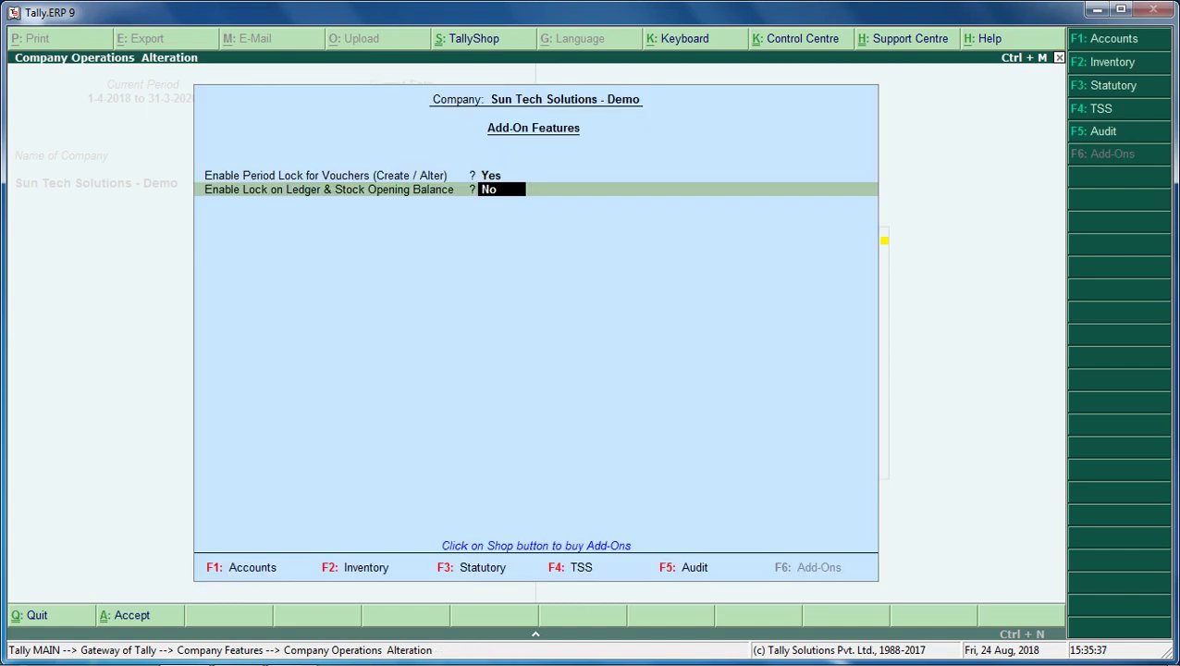
pyautogui.press('Return')
pyautogui.press('Return')
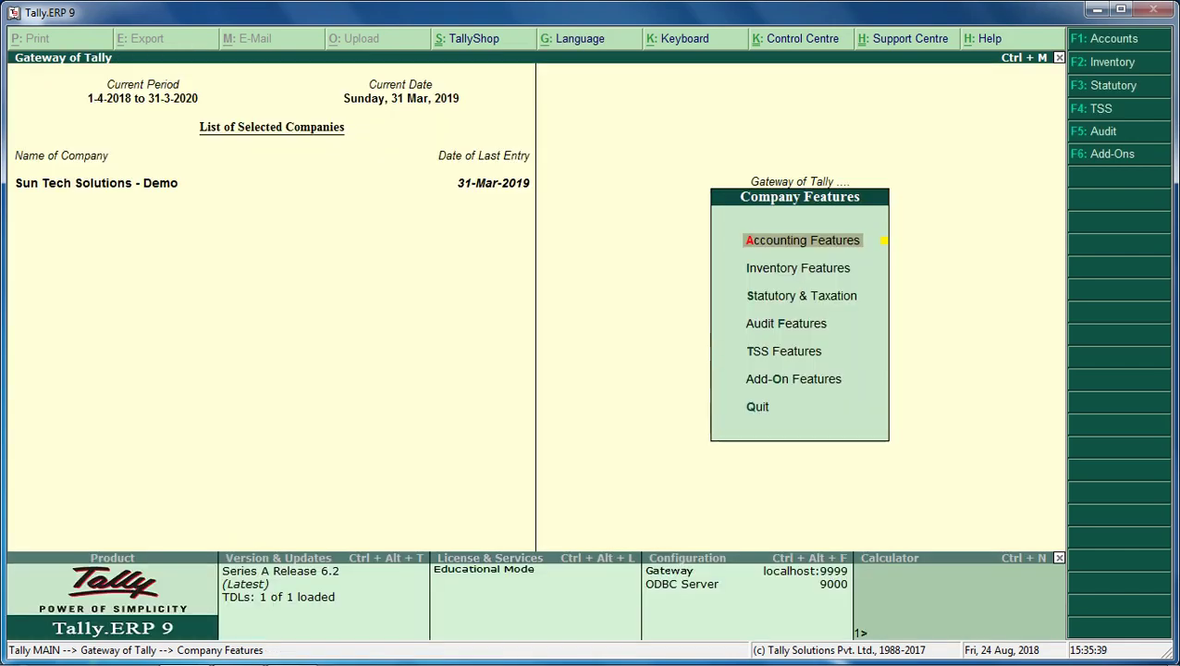
pyautogui.press('Escape')
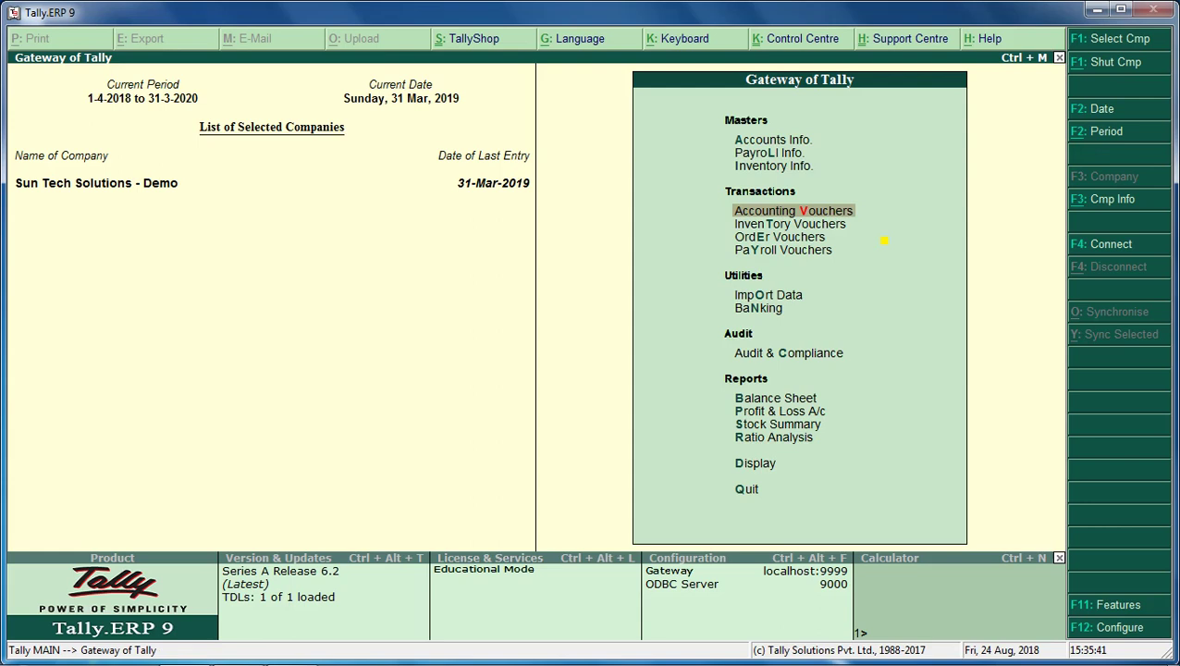
# Start a new payment voucher and date it 1-5-2018, within the allowed period.
pyautogui.press('Return')
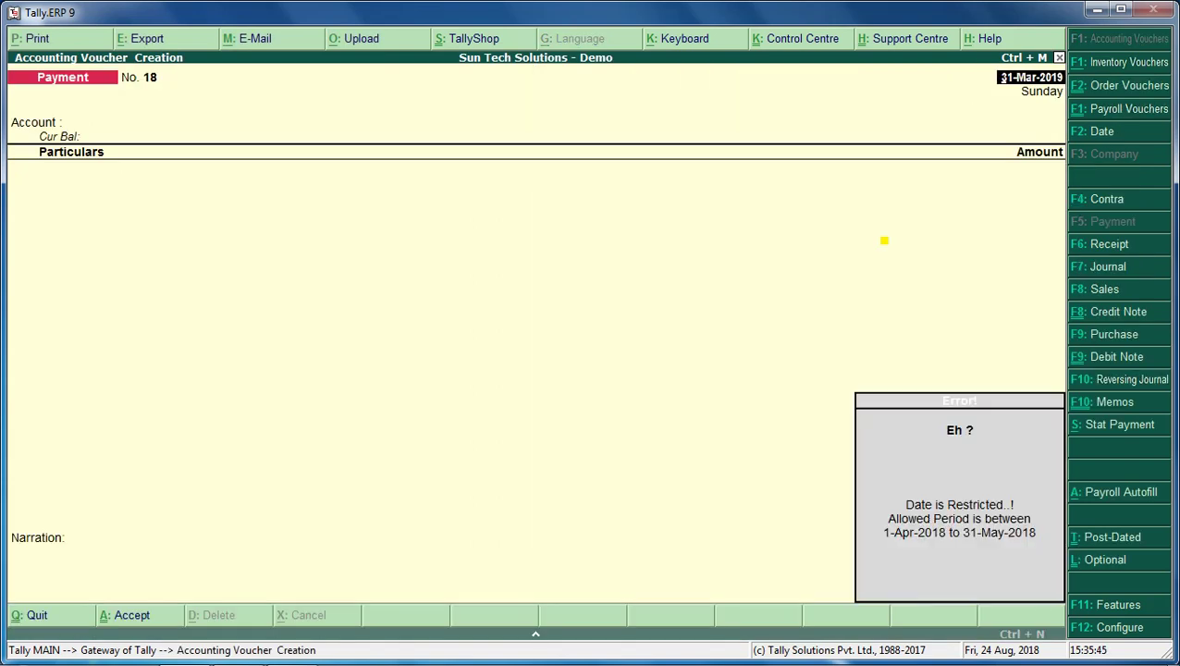
pyautogui.write('1.')
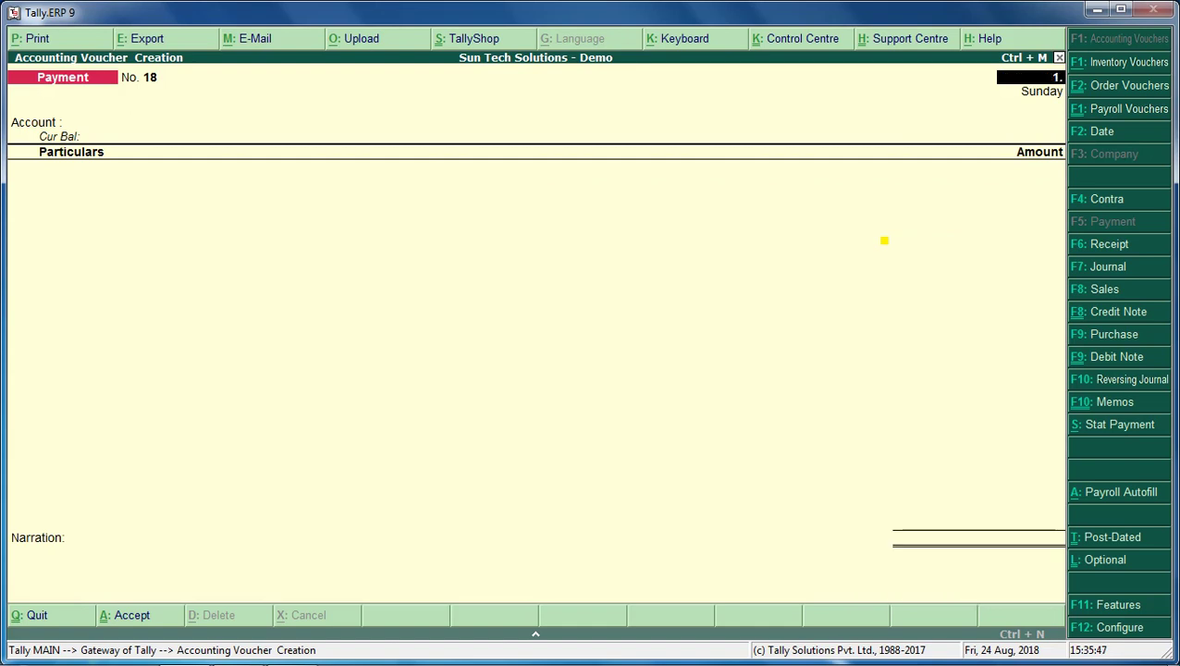
pyautogui.write('5.18')
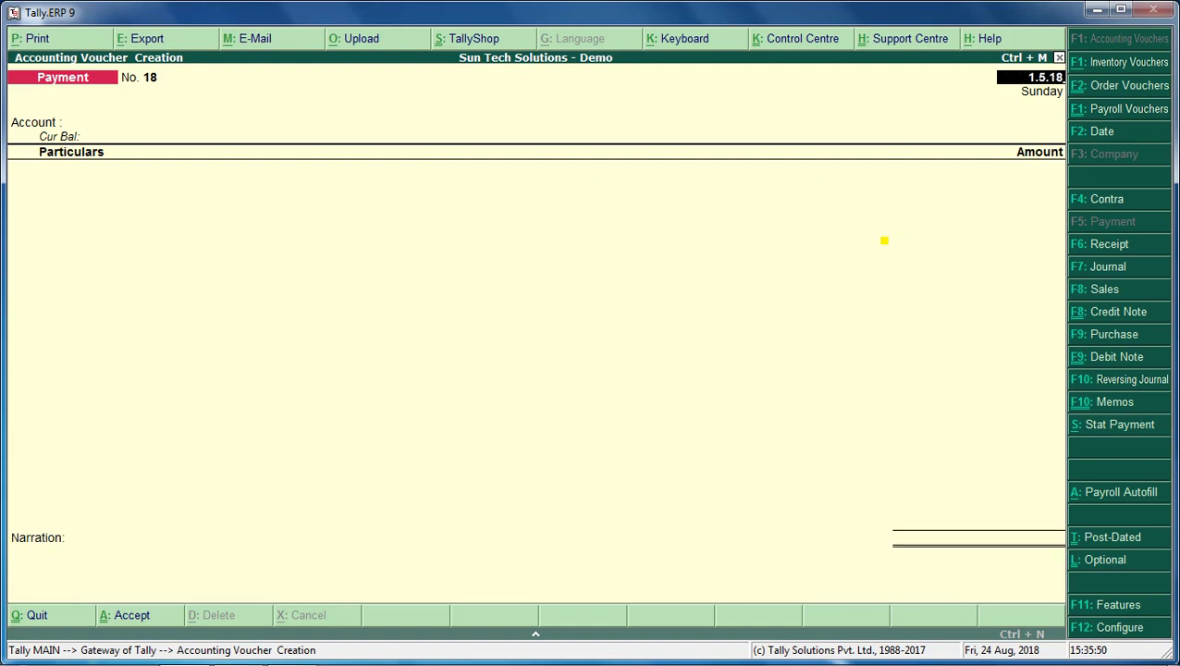
pyautogui.press('Return')
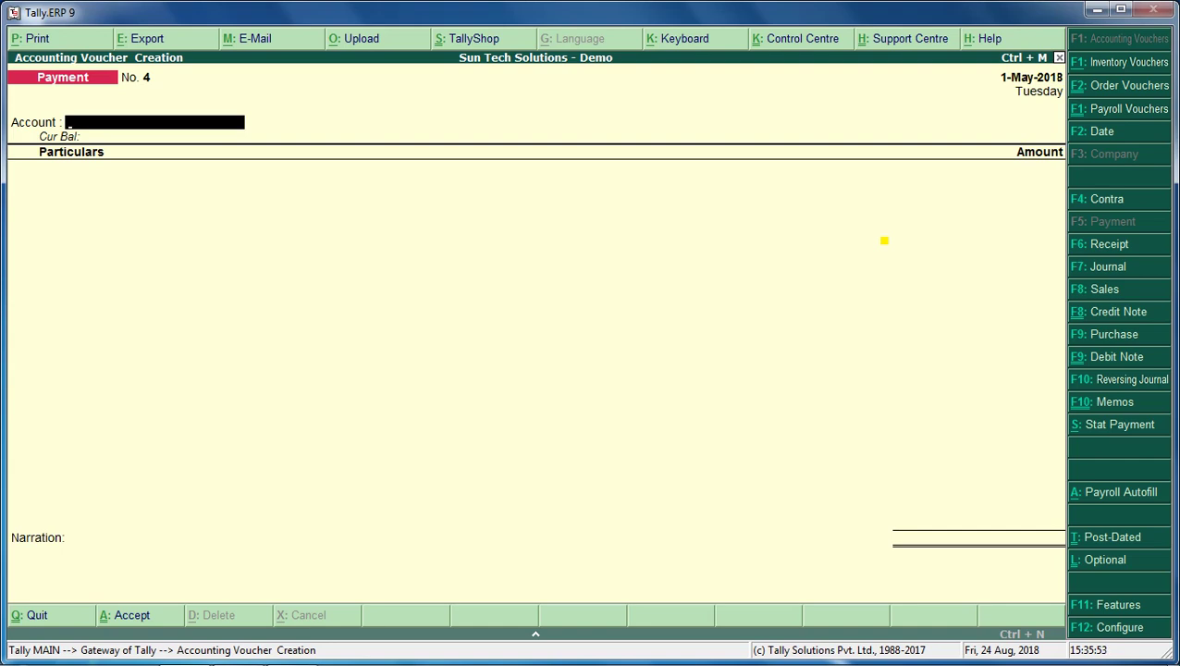
# Try to date the payment voucher 1-6-2018, outside the allowed period, and quit the voucher without saving.
pyautogui.press('BackSpace')
pyautogui.write('1.')
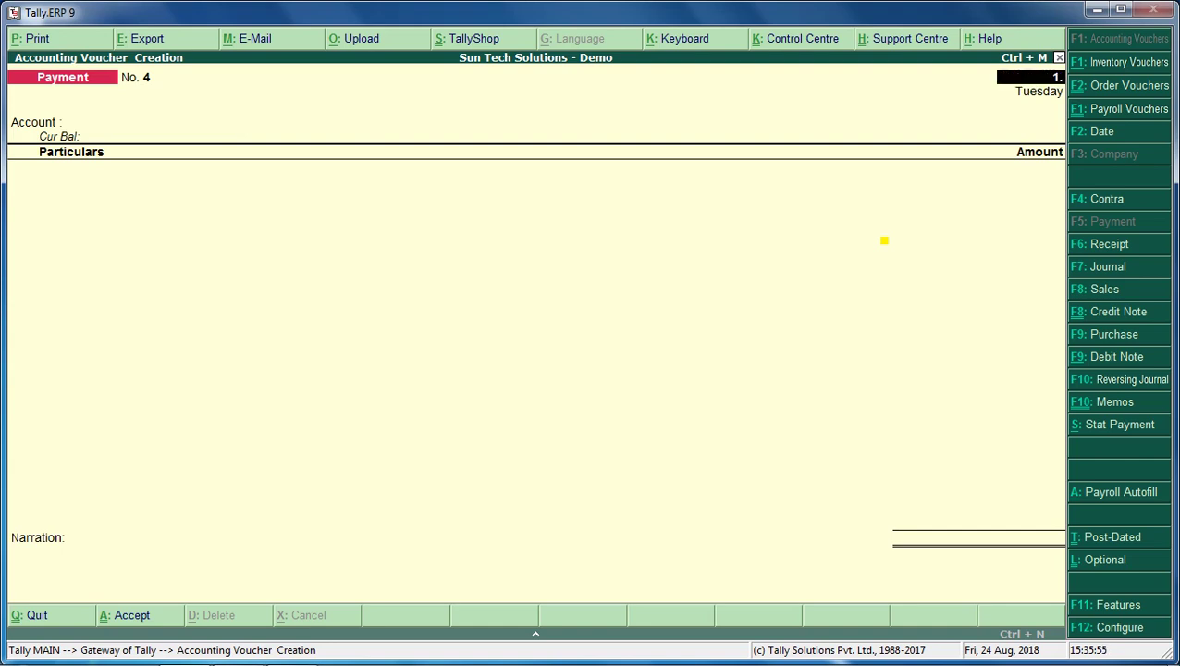
pyautogui.write('6.18')
pyautogui.press('Return')
pyautogui.press('Return')
pyautogui.press('Return')
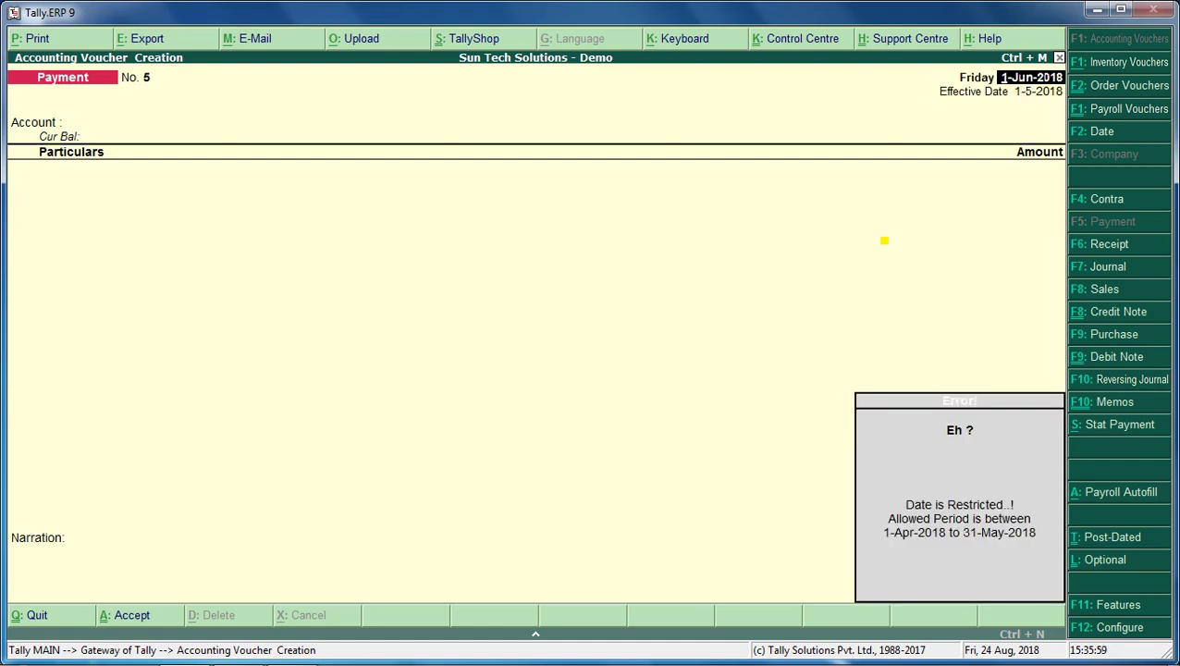
pyautogui.press('Escape')
pyautogui.press('Escape')
# Open the Statistics report and drill into the monthly register of Sales vouchers.
pyautogui.press('d')
pyautogui.press('s')
pyautogui.press('s')
pyautogui.press('Up')
pyautogui.press('Up')
pyautogui.press('Up')
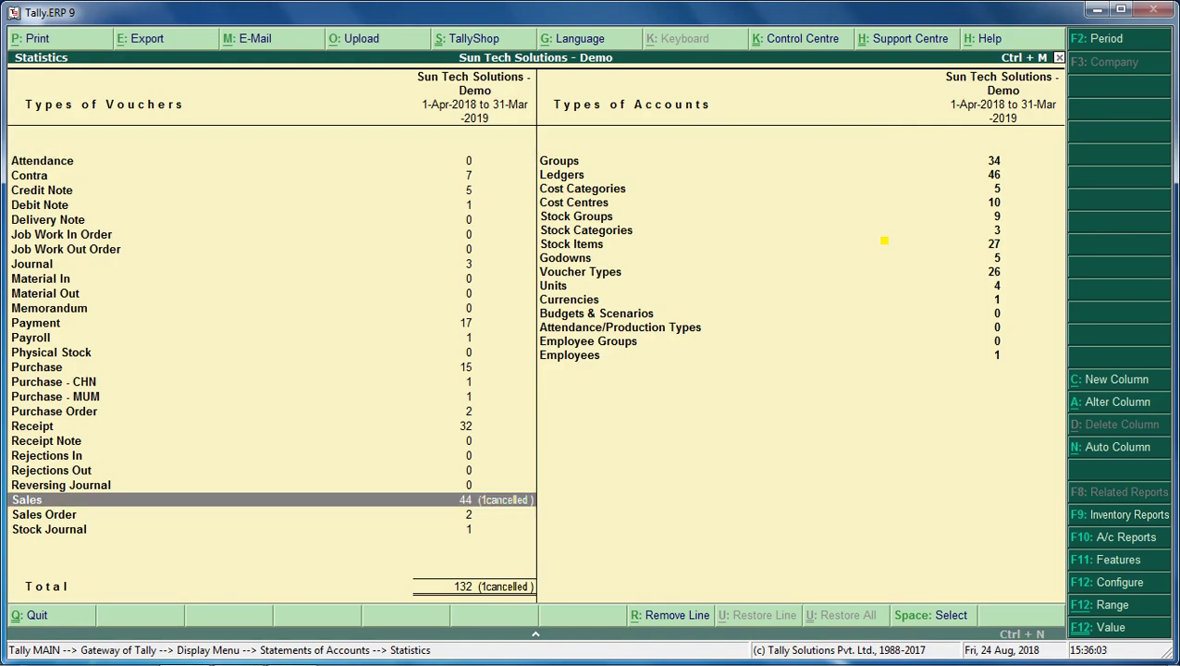
pyautogui.press('Return')
# Open the list of sales vouchers for July 2018 from the monthly register.
pyautogui.press('Up')
pyautogui.press('Up')
pyautogui.press('Up')
pyautogui.press('Up')
pyautogui.press('Up')
pyautogui.press('Up')
pyautogui.press('Up')
pyautogui.press('Up')
pyautogui.press('Up')
pyautogui.press('Up')
pyautogui.press('Up')
pyautogui.press('Down')
pyautogui.press('Down')
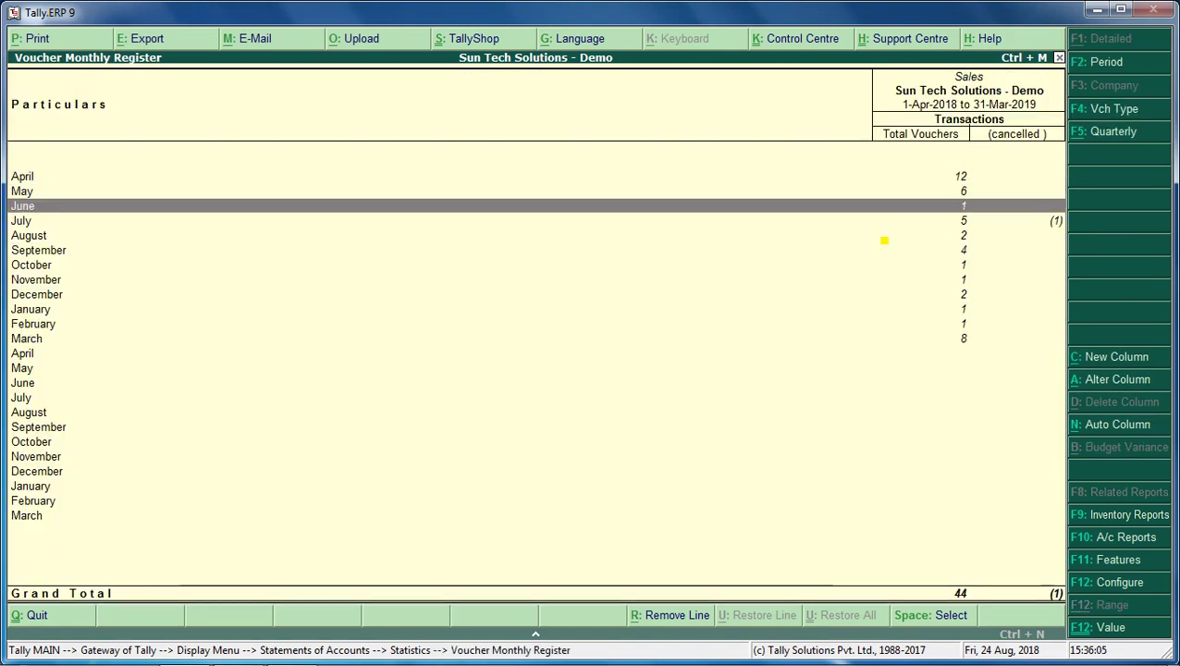
pyautogui.press('Down')
pyautogui.press('Return')
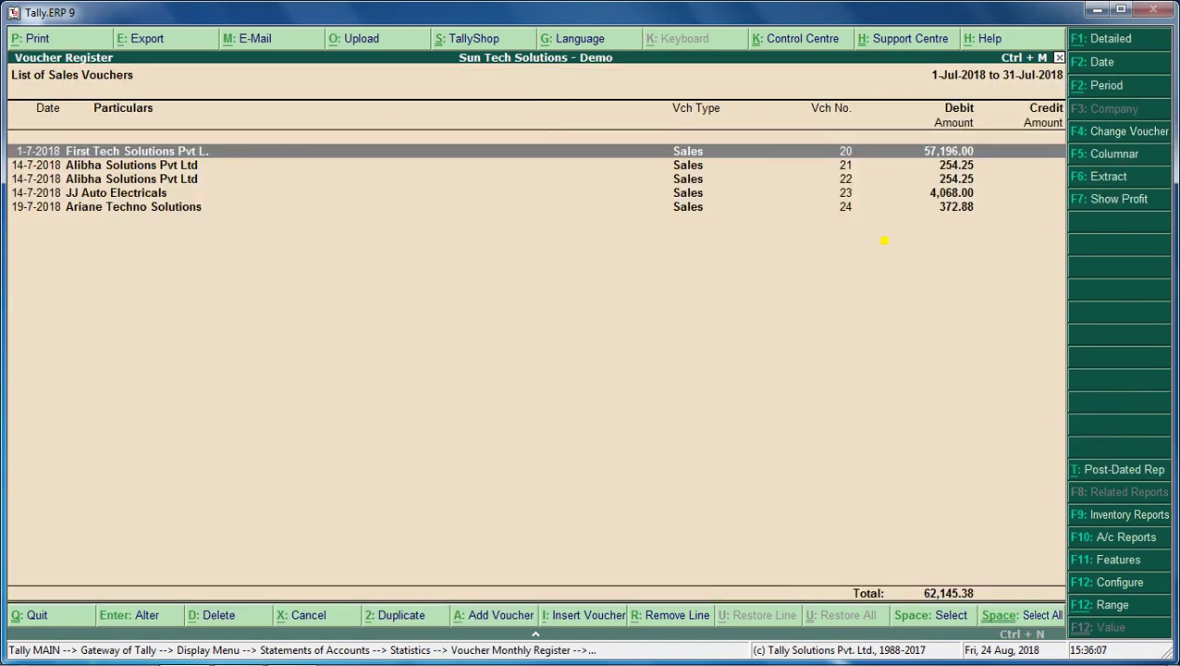
# Try to alter sales voucher No. 20 dated 1-7-2018, outside the allowed period, and quit it.
pyautogui.press('Return')
pyautogui.press('Return')
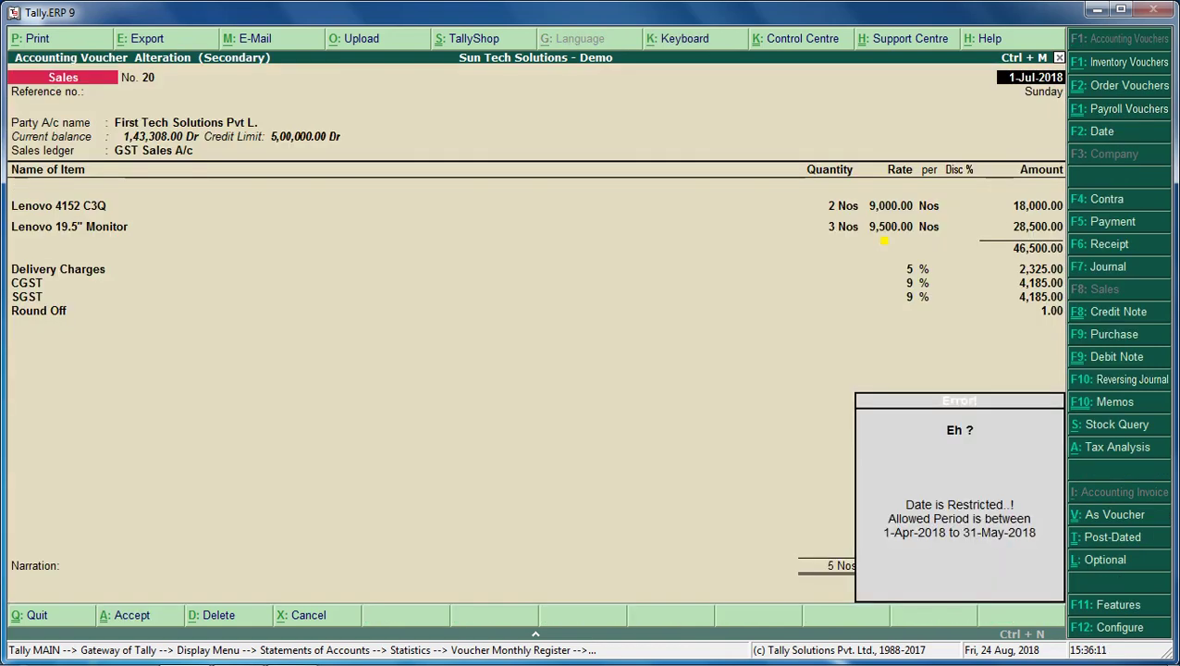
pyautogui.press('Escape')
pyautogui.press('Escape')
pyautogui.press('Return')
# Try to save sales voucher No. 22 dated 14-7-2018, then quit it and return to the monthly register.
pyautogui.press('Down')
pyautogui.press('Down')
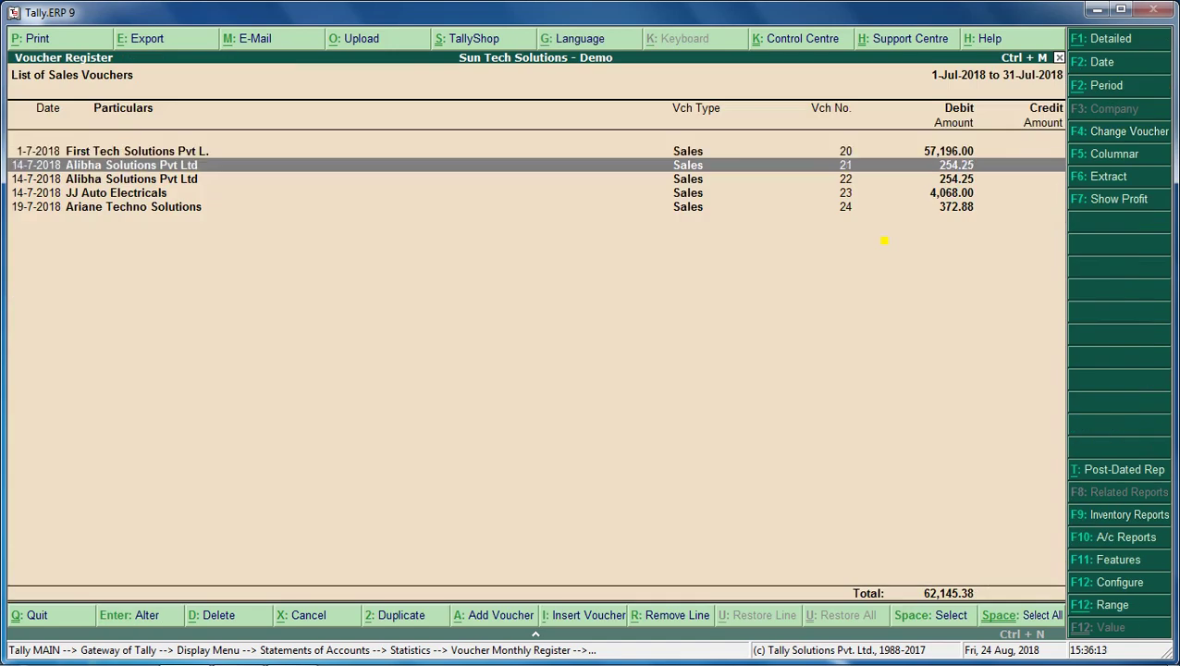
pyautogui.press('Return')
pyautogui.hotkey('ctrl', 'a')
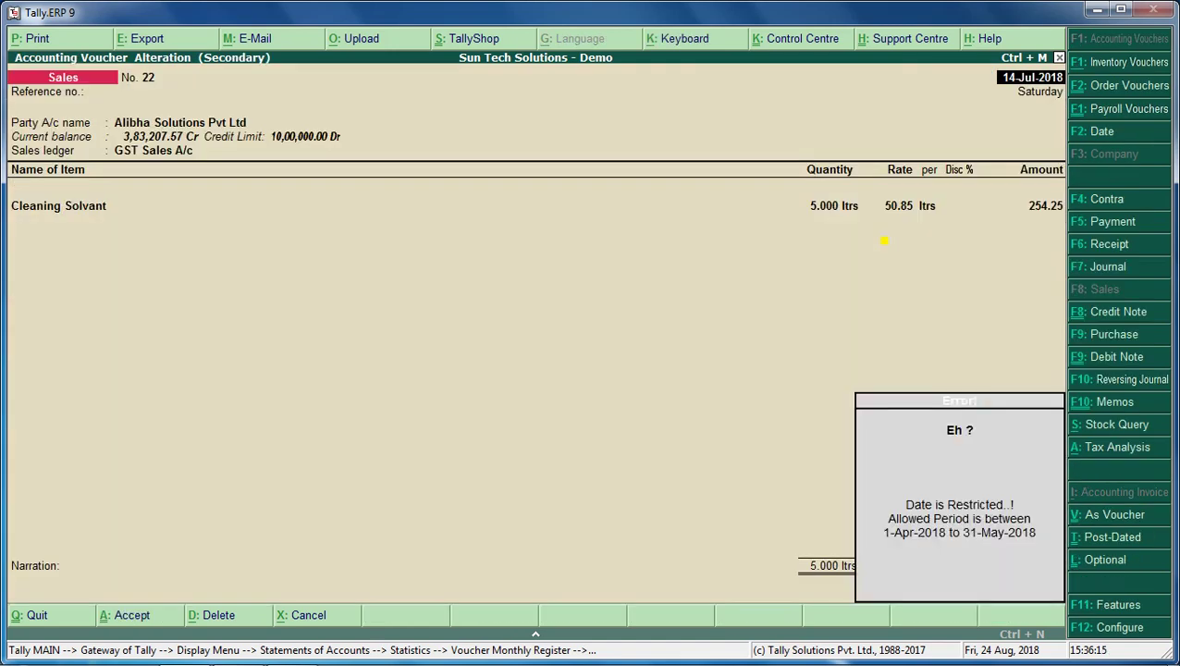
pyautogui.press('Escape')
pyautogui.press('Escape')
pyautogui.press('Return')
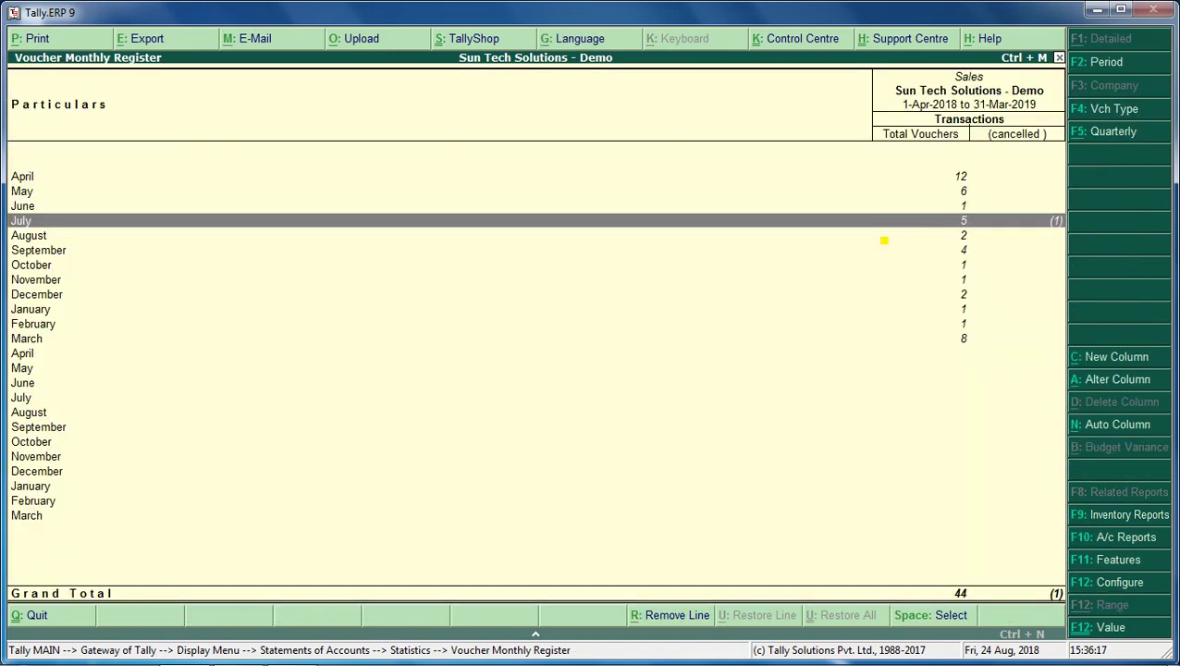
# Open April's sales voucher No. 1 for alteration, proceed past its date to the party details, and quit without saving.
pyautogui.press('Up')
pyautogui.press('Up')
pyautogui.press('Up')
pyautogui.press('Return')
pyautogui.press('Return')
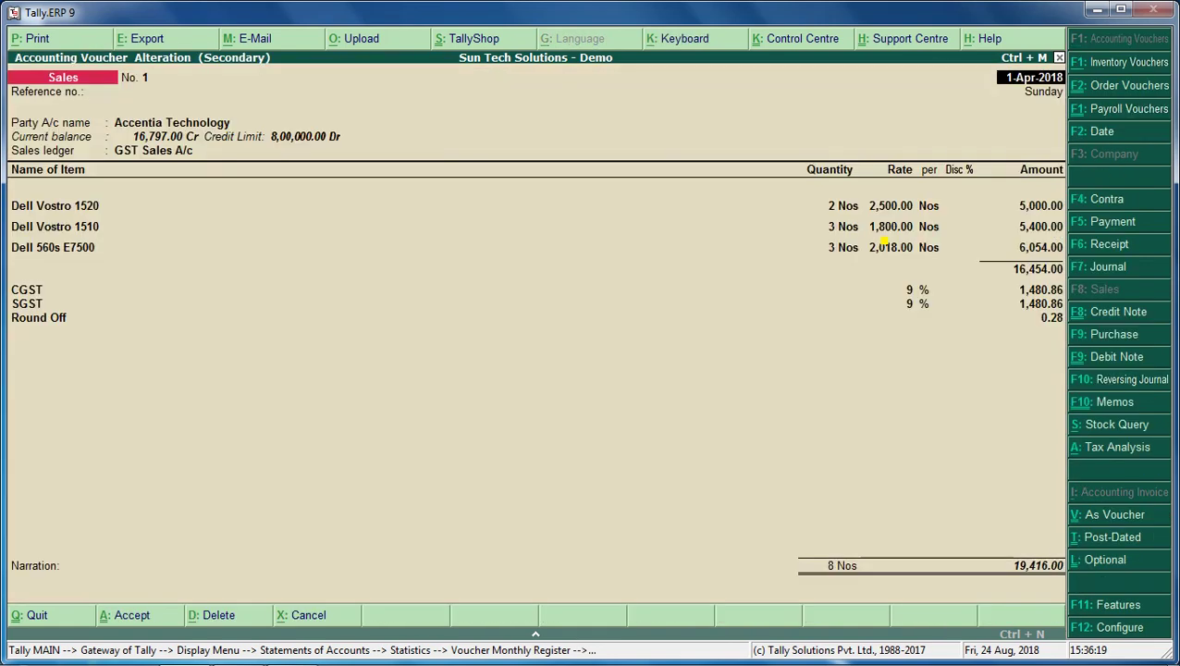
pyautogui.press('Return')
pyautogui.press('Return')
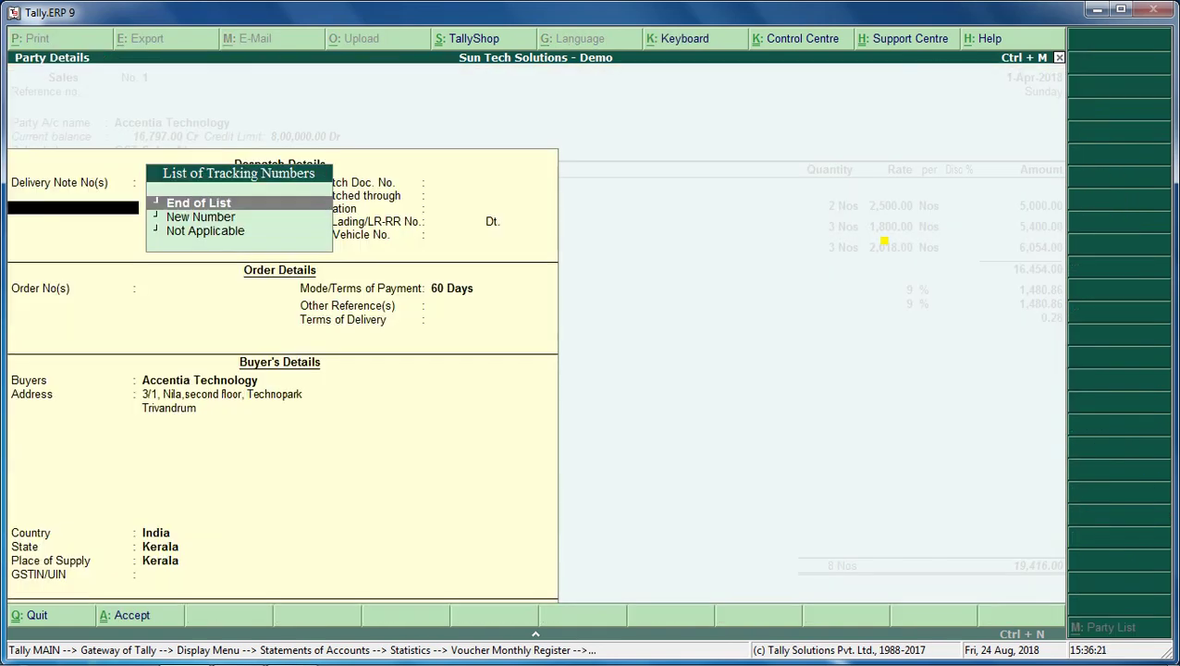
pyautogui.press('Escape')
pyautogui.press('Escape')
pyautogui.press('Return')
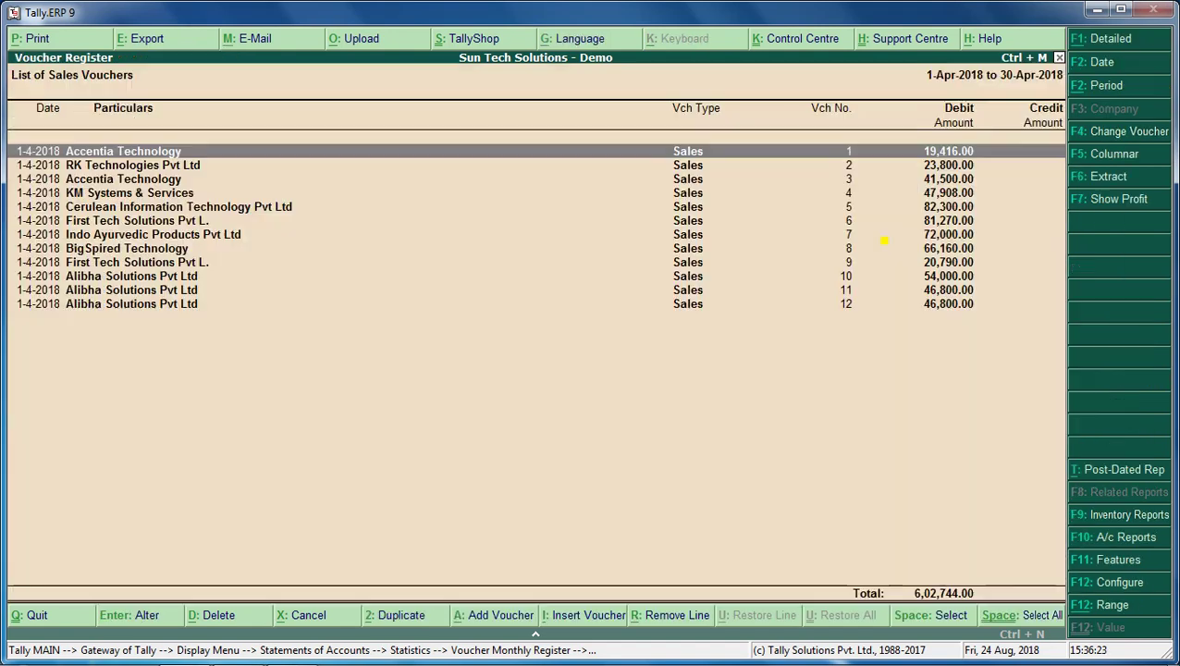
# Close the sales reports and open the company's add-on features.
pyautogui.press('Escape')
pyautogui.press('Escape')
pyautogui.press('Escape')
pyautogui.press('Escape')
pyautogui.press('Escape')
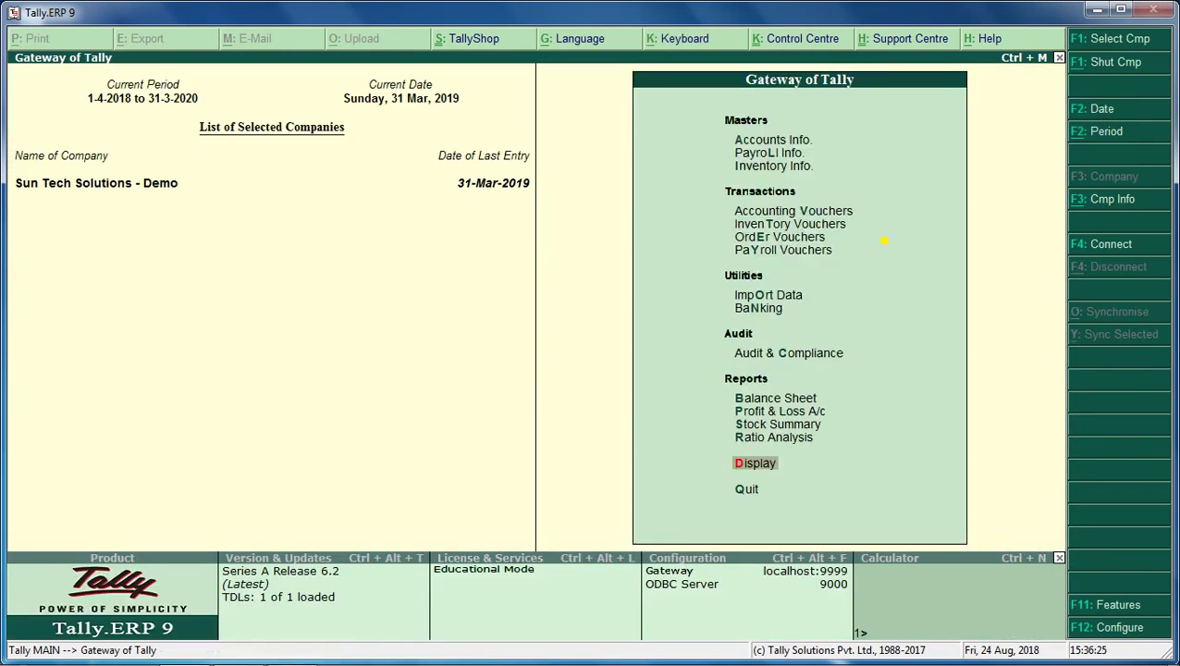
pyautogui.press('Escape')
pyautogui.press('F11')
pyautogui.press('F6')
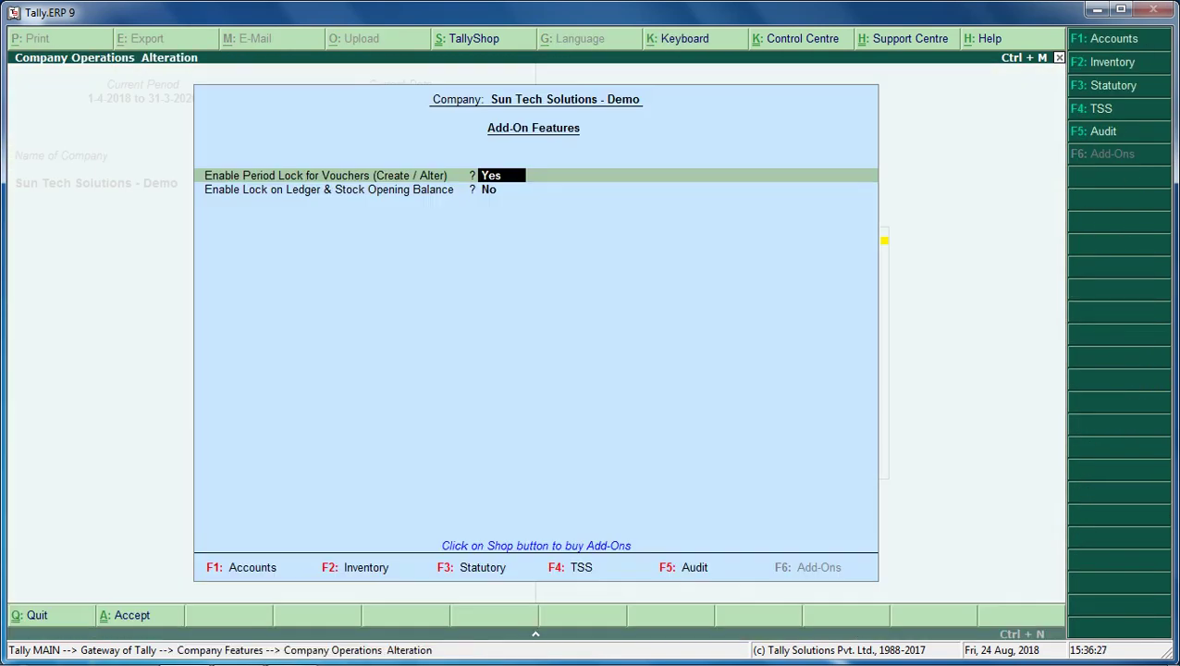
# Set the voucher period lock to allow entries from 1-4-2018 to 31-3-2019.
pyautogui.press('Return')
pyautogui.press('Return')
pyautogui.write('31.3')
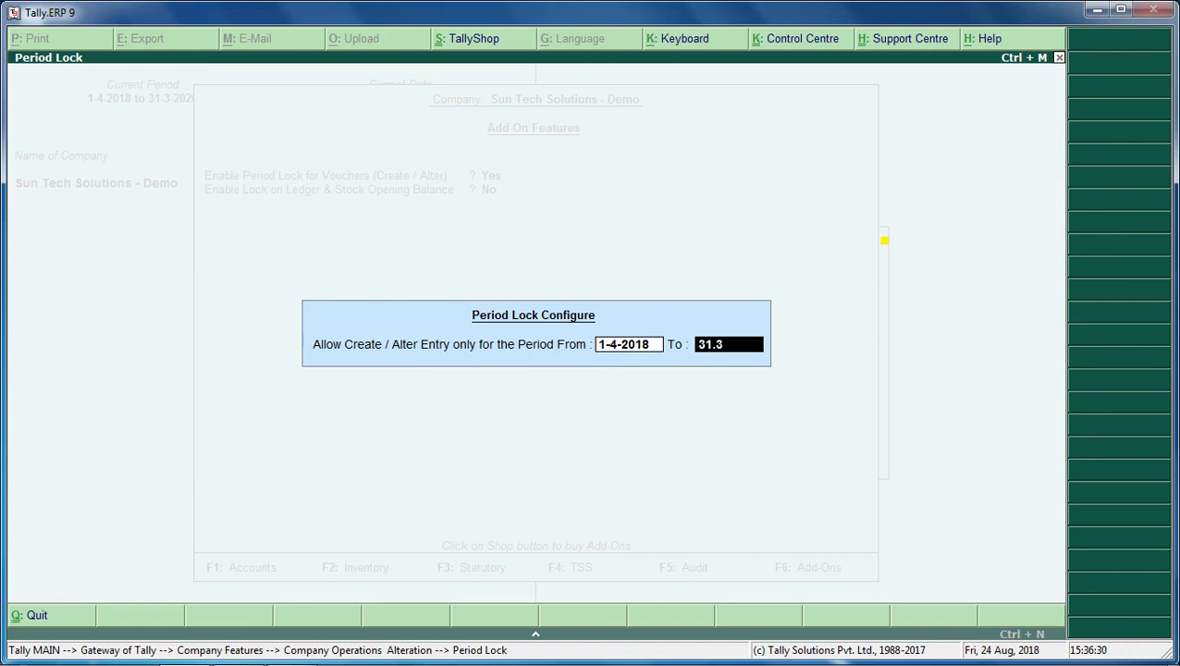
pyautogui.write('.19')
pyautogui.press('Return')
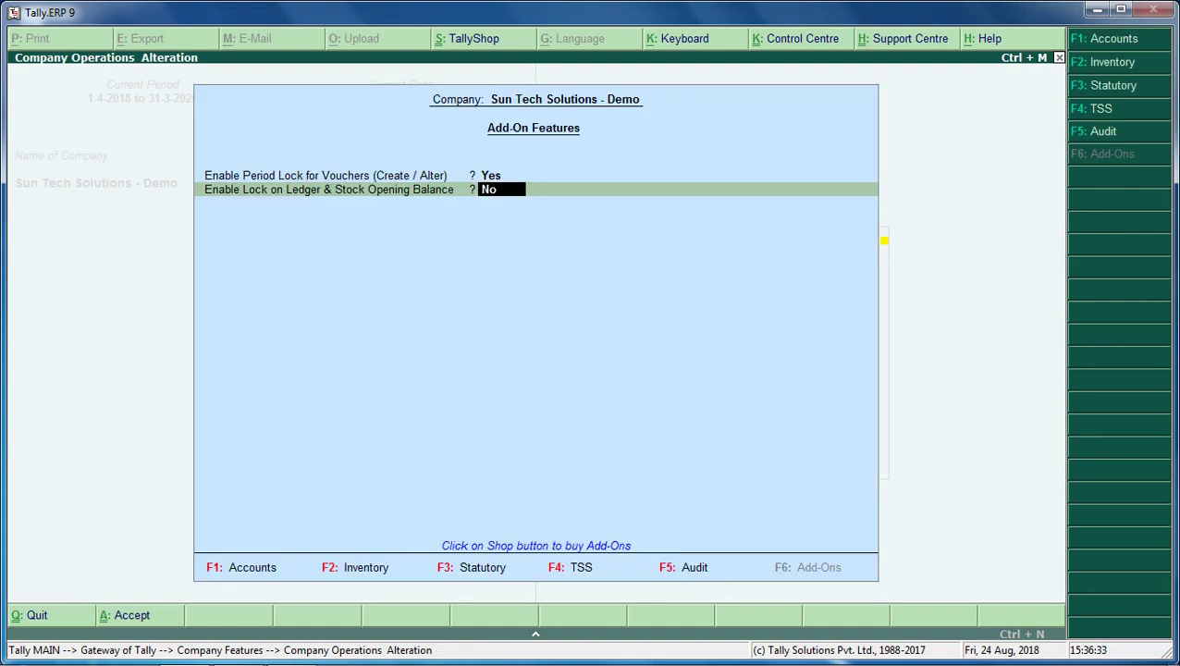
# Enable the lock on ledger and stock opening balances and accept the add-on features.
pyautogui.write('y')
pyautogui.press('Return')
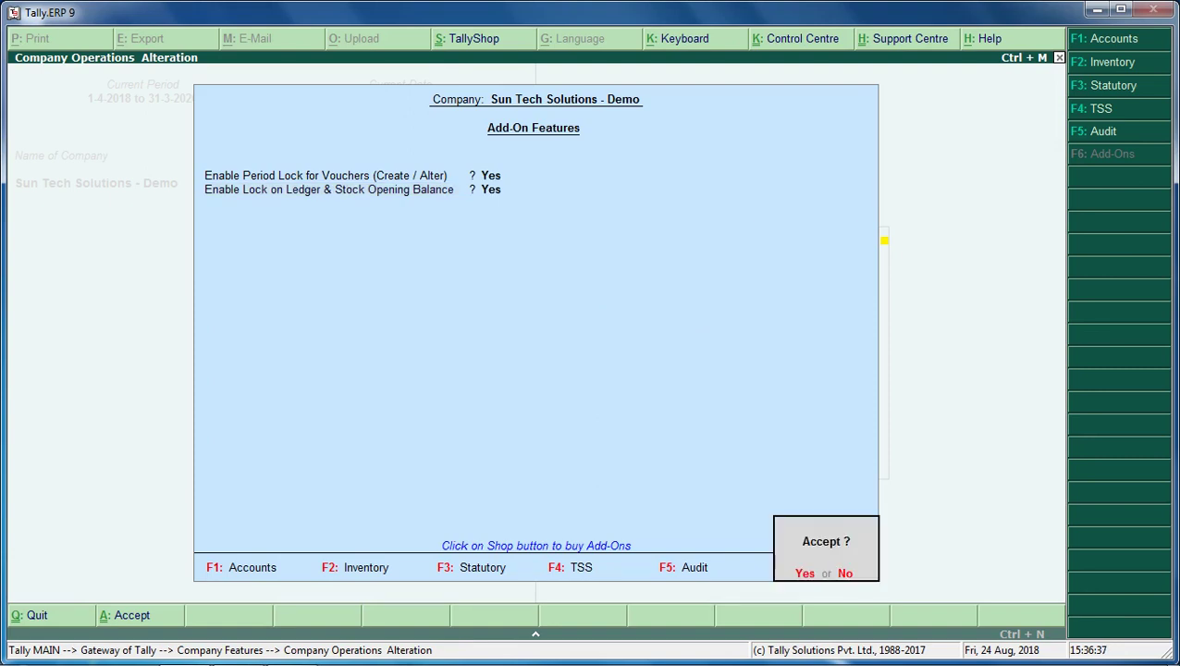
pyautogui.press('n')
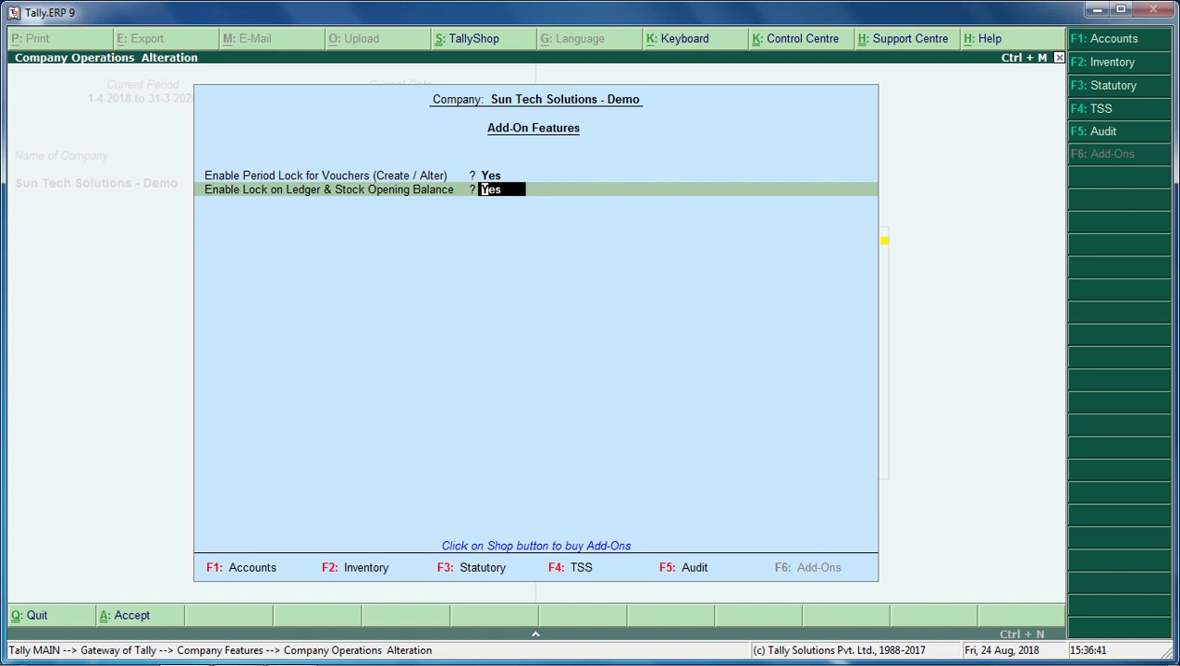
pyautogui.press('Return')
pyautogui.press('Return')
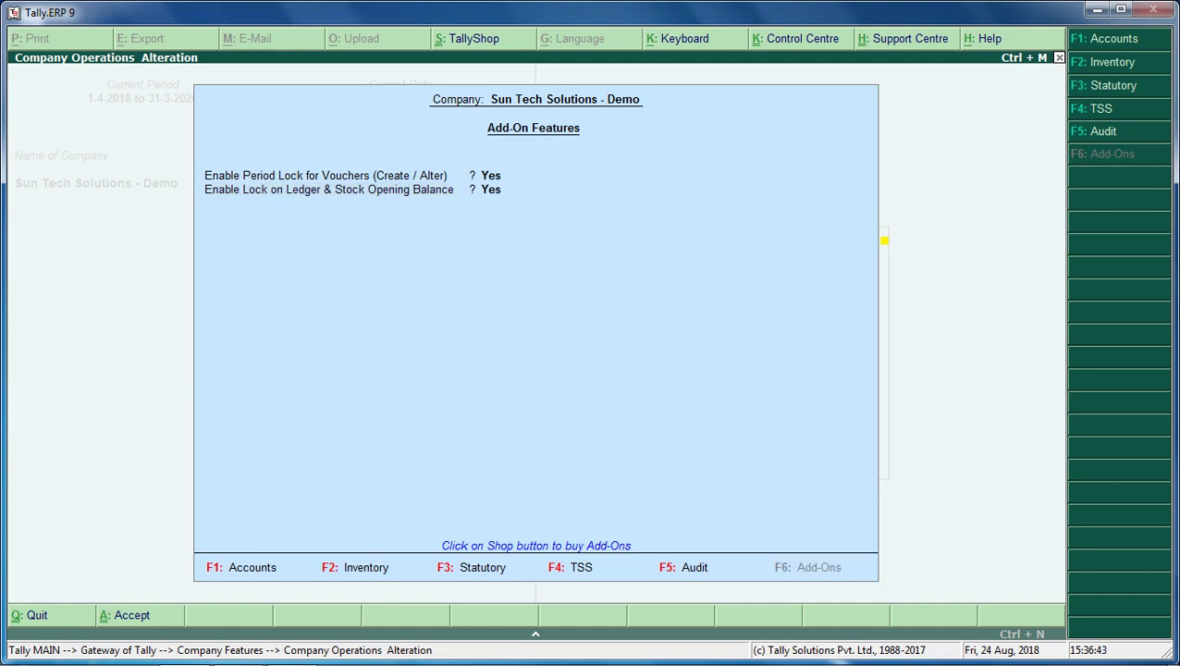
pyautogui.press('Escape')
# Open the Alibha Solutions Pvt Ltd ledger for alteration and try to edit its opening balance.
pyautogui.press('Return')
pyautogui.press('Down')
pyautogui.press('Return')
pyautogui.press('Down')
pyautogui.press('Down')
pyautogui.press('Return')
pyautogui.press('Return')
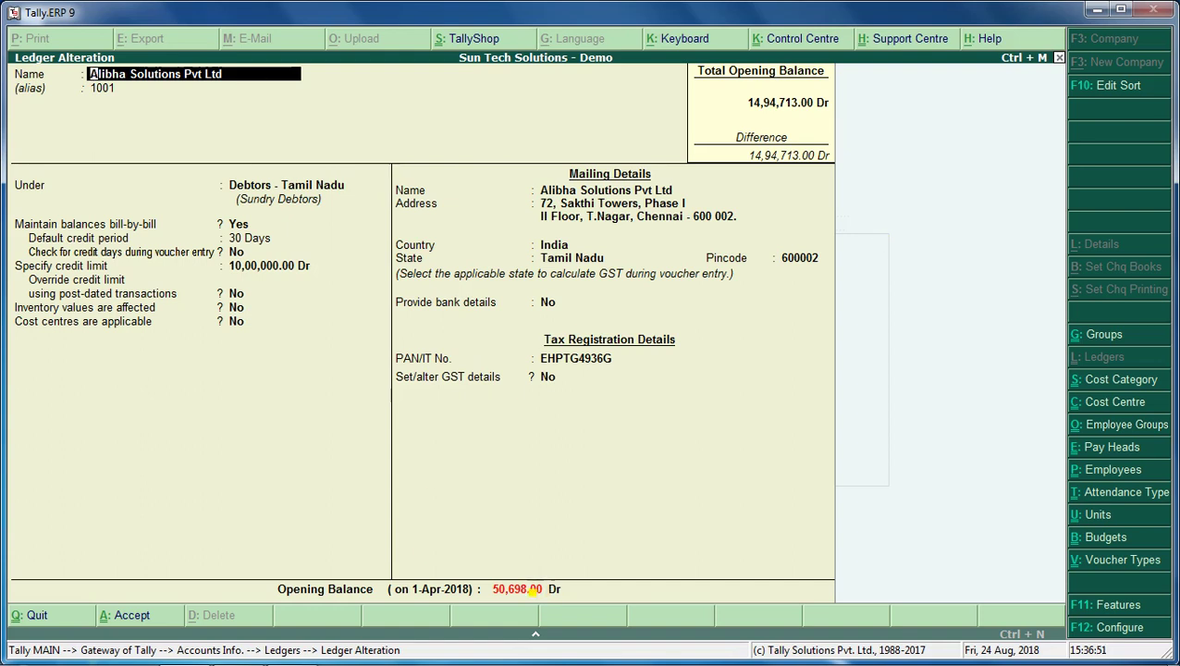
pyautogui.click(534, 589)
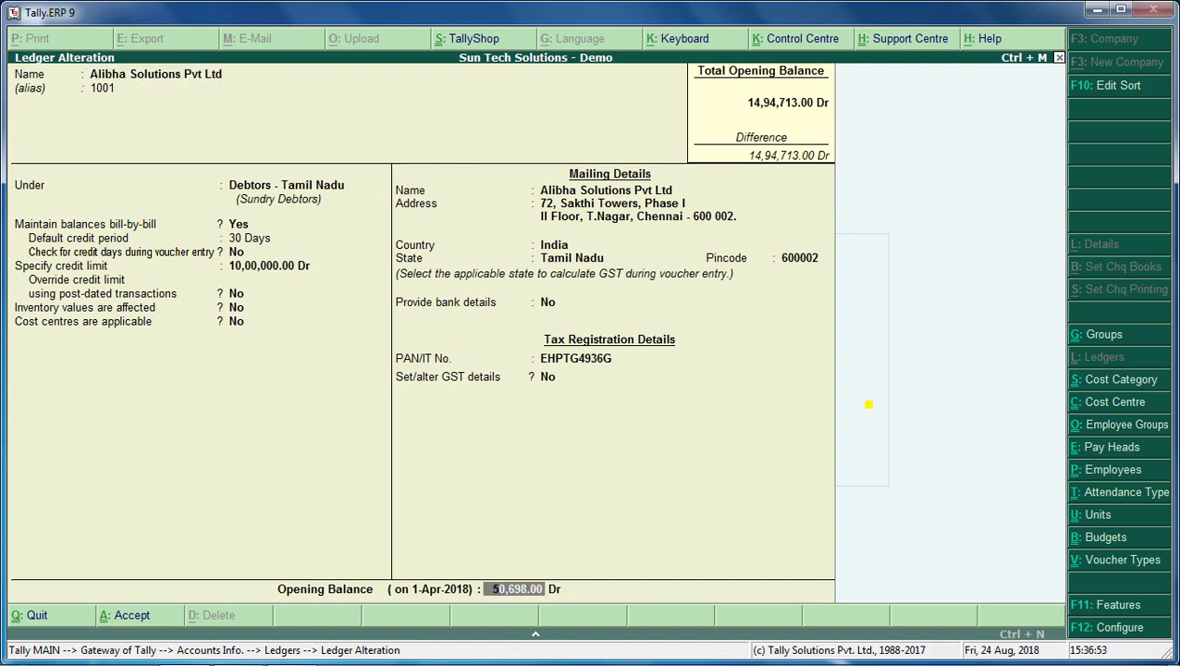
# Switch to Notepad and read the note about locked ledger and stock opening balances.
pyautogui.moveTo(305, 646)
pyautogui.click(238, 649)
pyautogui.scroll(-5, 304, 491)
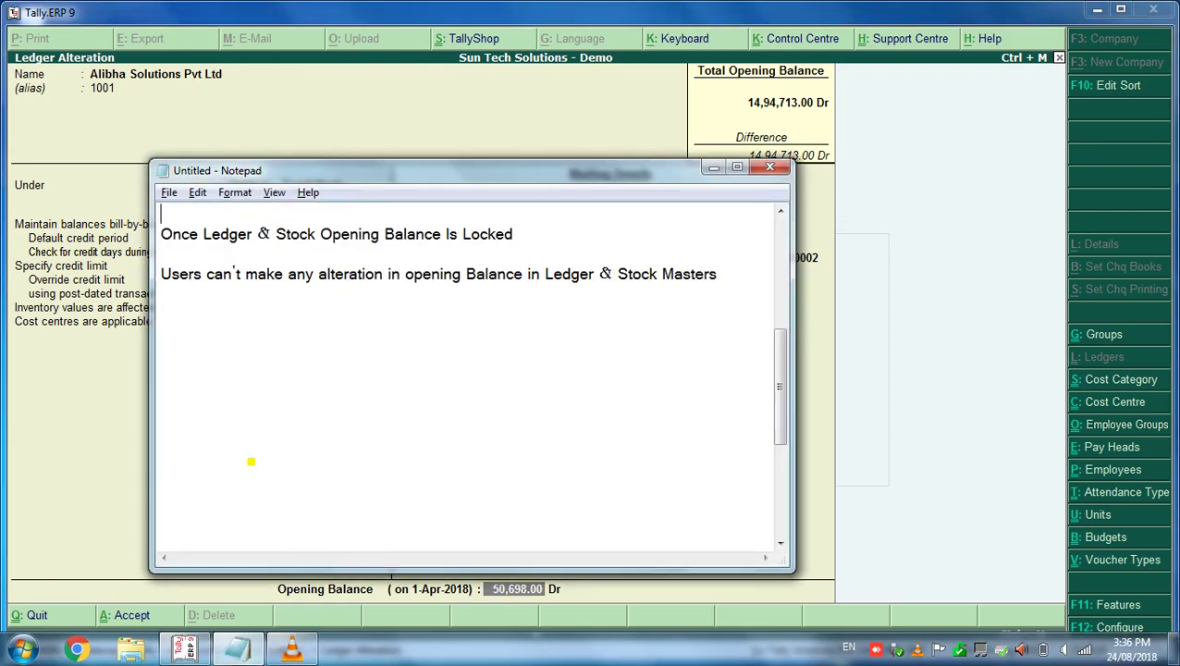
pyautogui.click(190, 257)
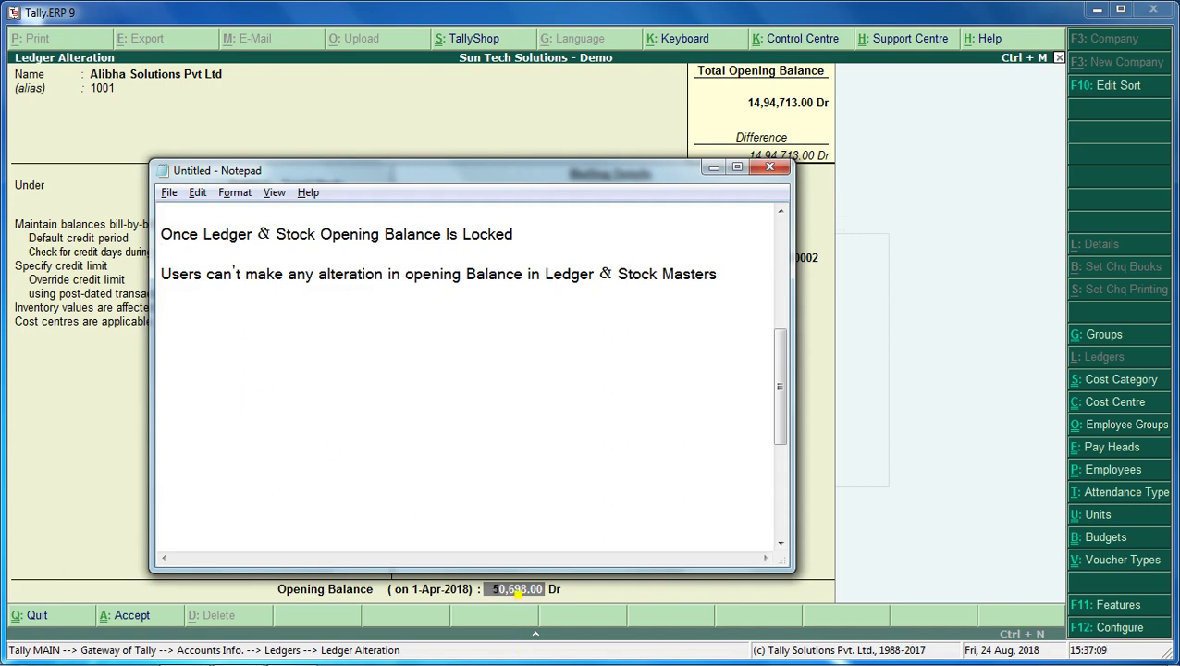
# Return to Tally.ERP 9, check the ledger's opening balance field again, and quit the ledger without saving.
pyautogui.click(518, 599)
pyautogui.press('Return')
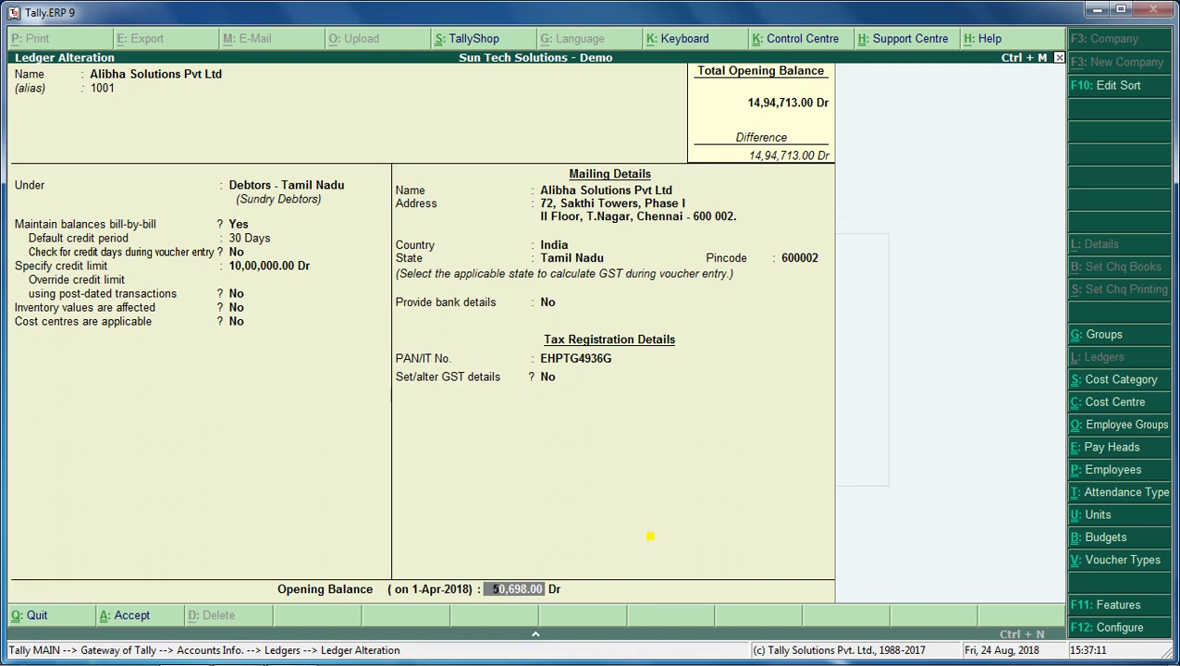
pyautogui.press('Return')
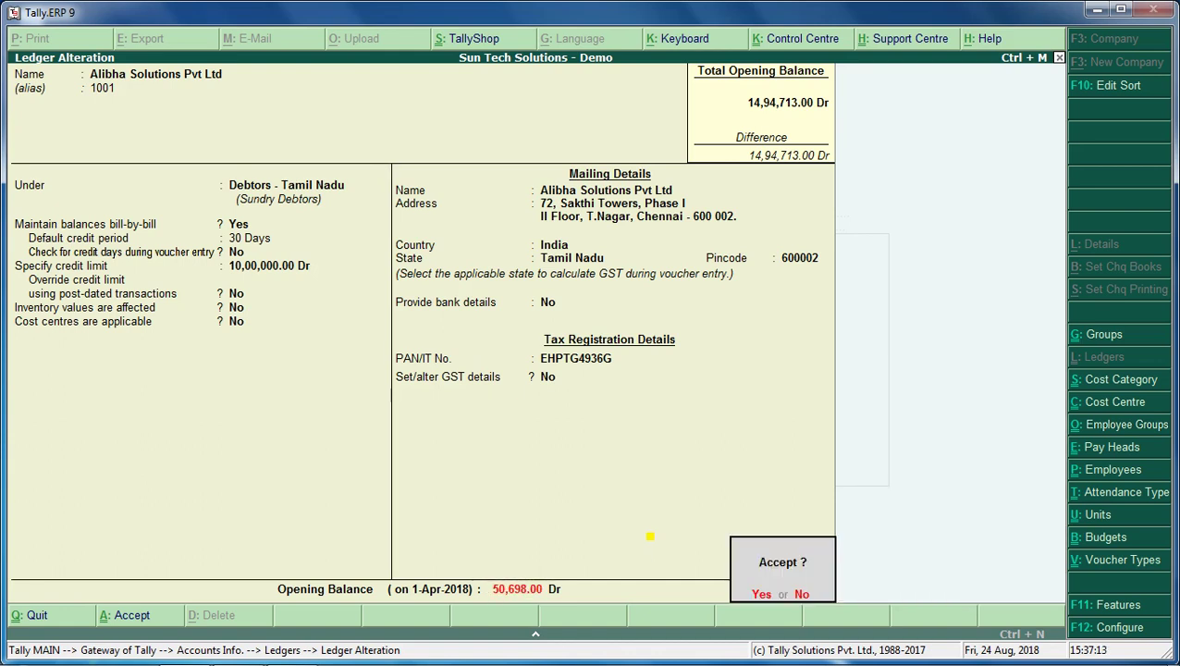
pyautogui.press('n')
pyautogui.press('Return')
pyautogui.press('n')
pyautogui.press('Escape')
pyautogui.press('y')
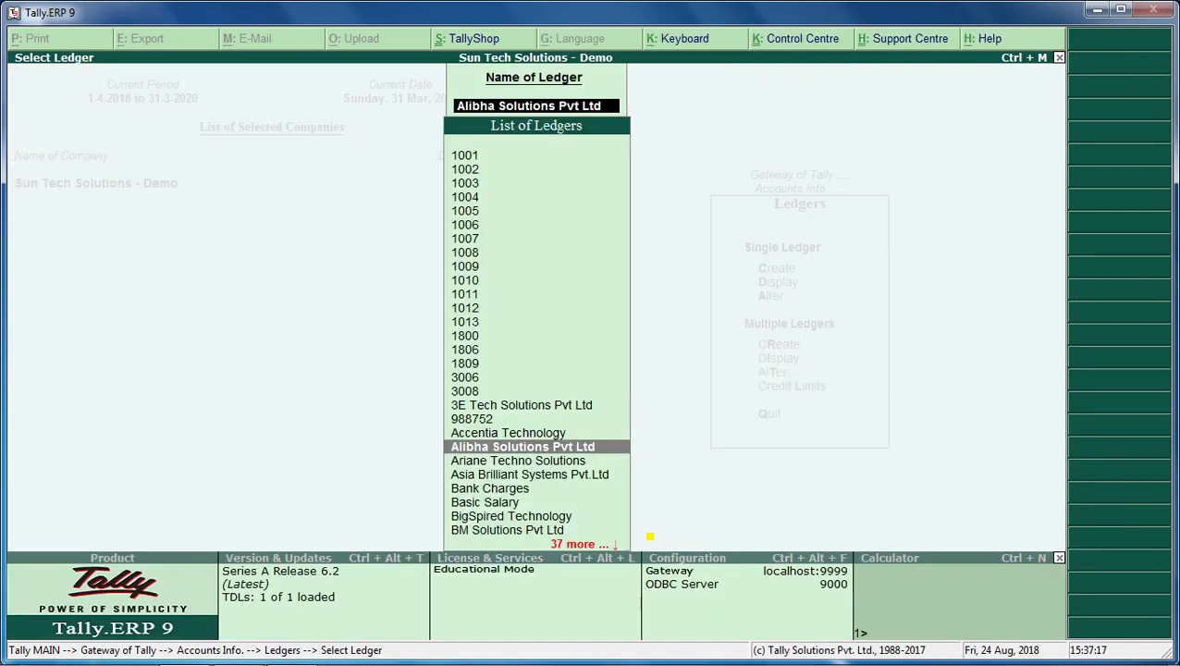
# Leave the ledger masters and open the stock item Acer E1-571 for alteration.
pyautogui.press('Escape')
pyautogui.press('Escape')
pyautogui.press('Escape')
pyautogui.press('Down')
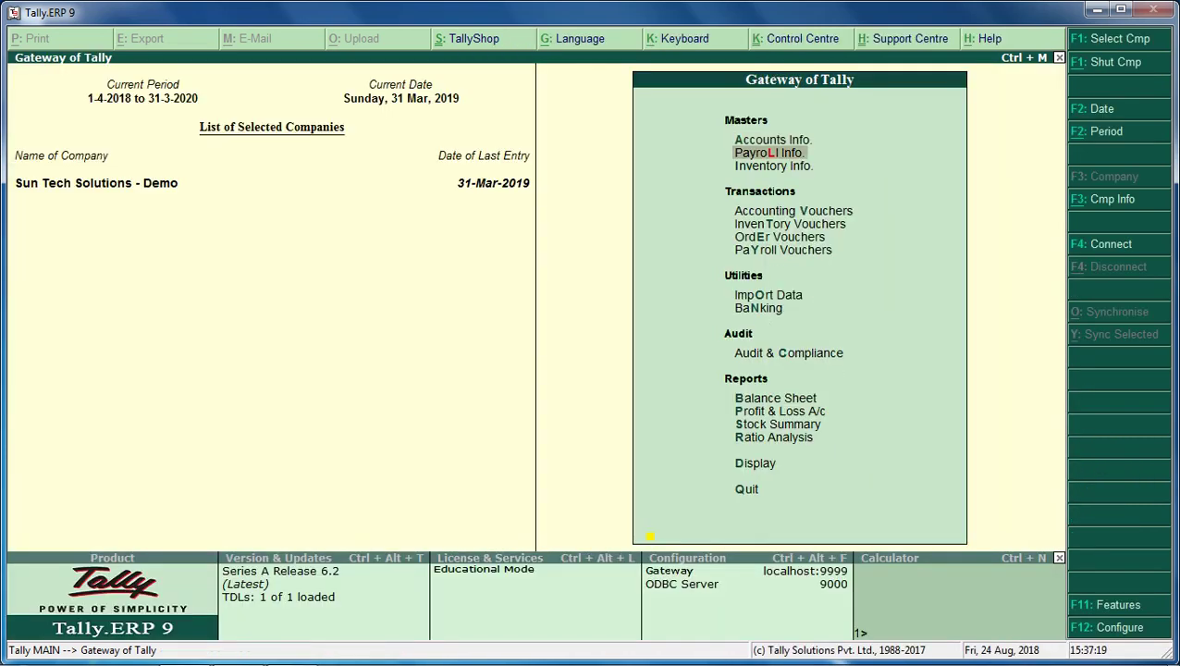
pyautogui.press('Down')
pyautogui.press('Return')
pyautogui.press('Down')
pyautogui.press('Down')
pyautogui.press('Return')
pyautogui.press('Down')
pyautogui.press('Down')
pyautogui.press('Return')
pyautogui.press('Return')
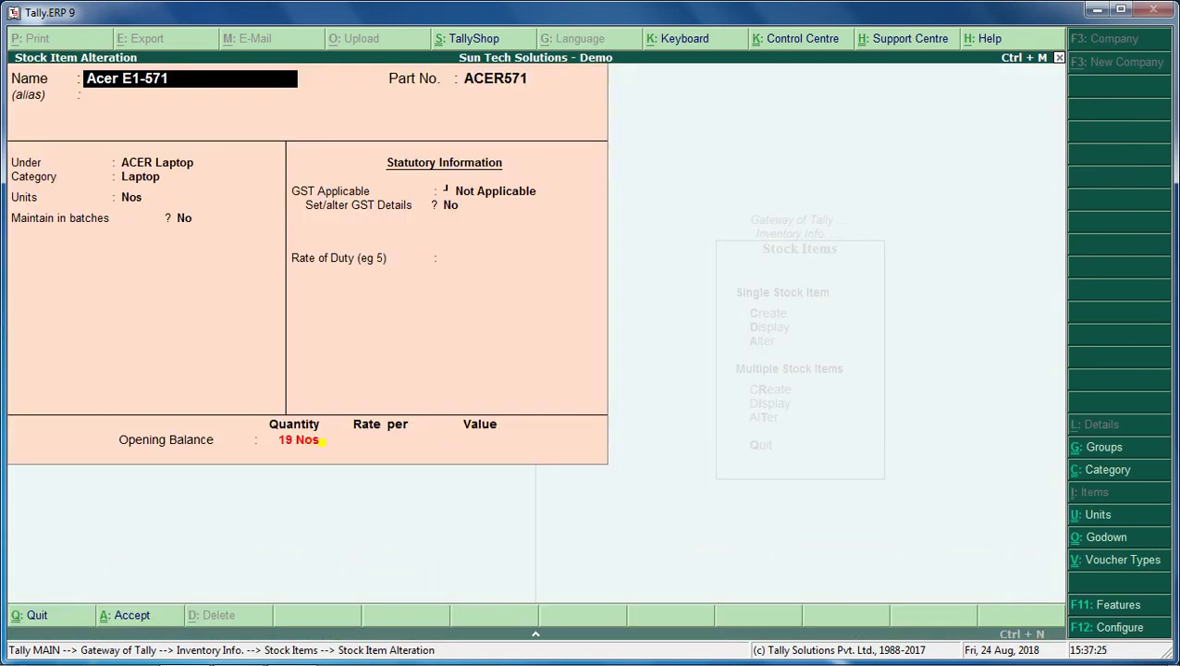
# Go through the Acer E1-571 item's fields to check whether its opening balance quantity can be edited.
pyautogui.press('Return')
pyautogui.press('Return')
pyautogui.press('Return')
pyautogui.press('Return')
pyautogui.press('Return')
pyautogui.press('Return')
pyautogui.press('Return')
pyautogui.press('Return')
pyautogui.press('Return')
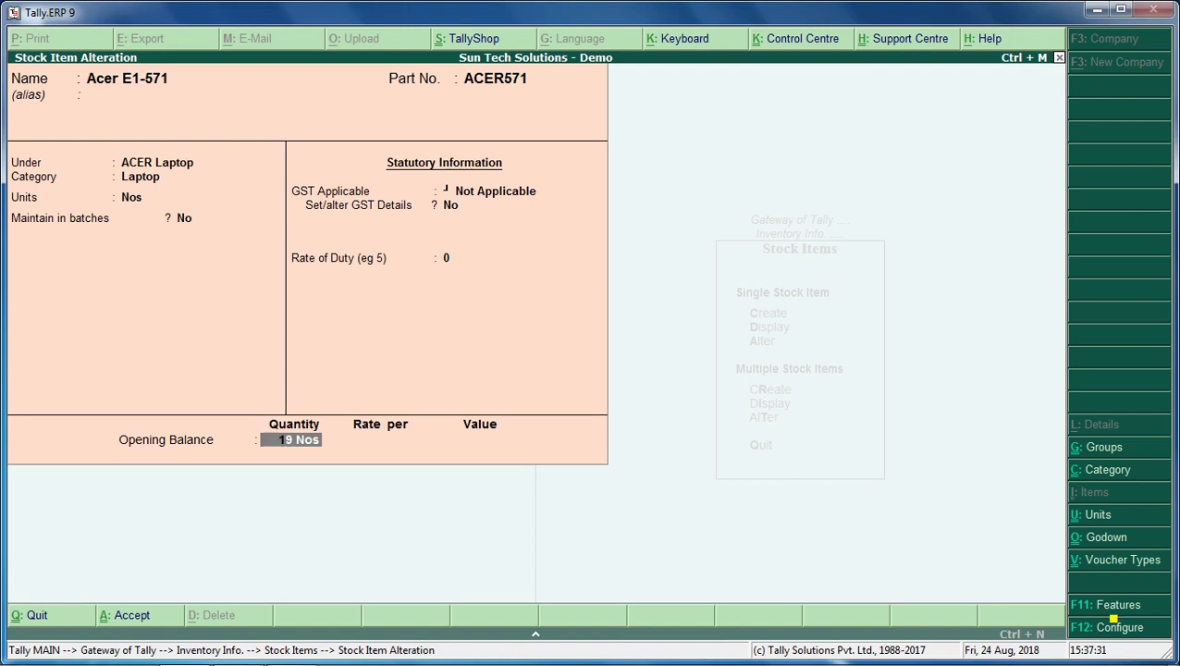
# Disable the lock on ledger and stock opening balances in the company's add-on features and accept the change.
pyautogui.click(1117, 611)
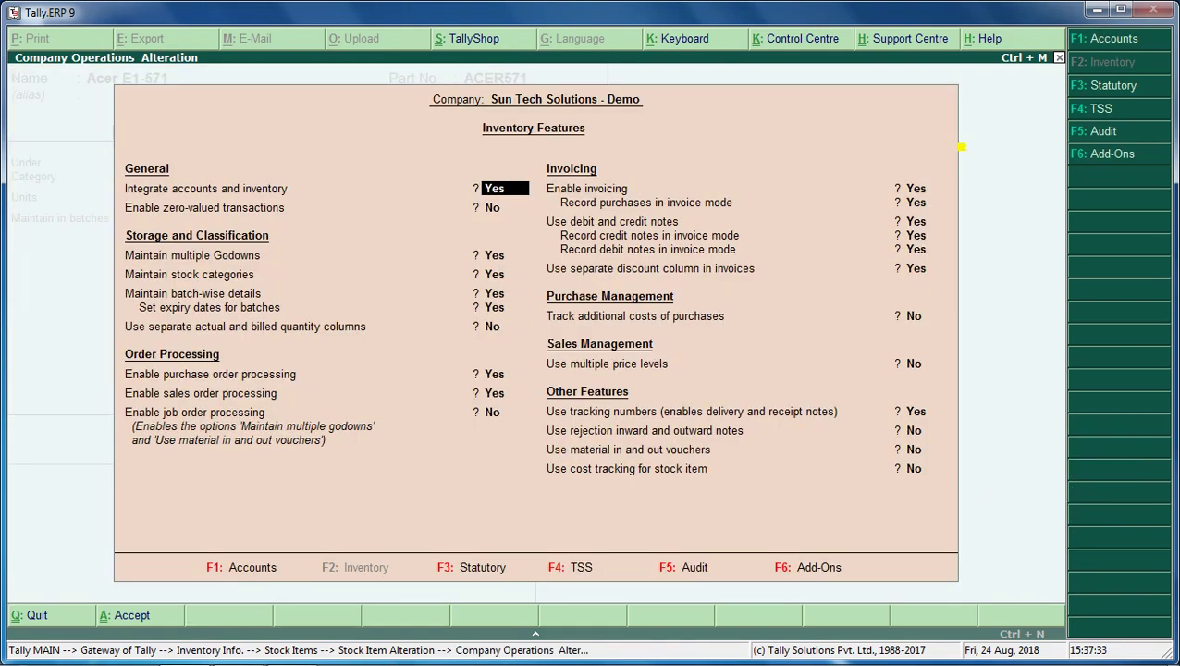
pyautogui.click(1112, 153)
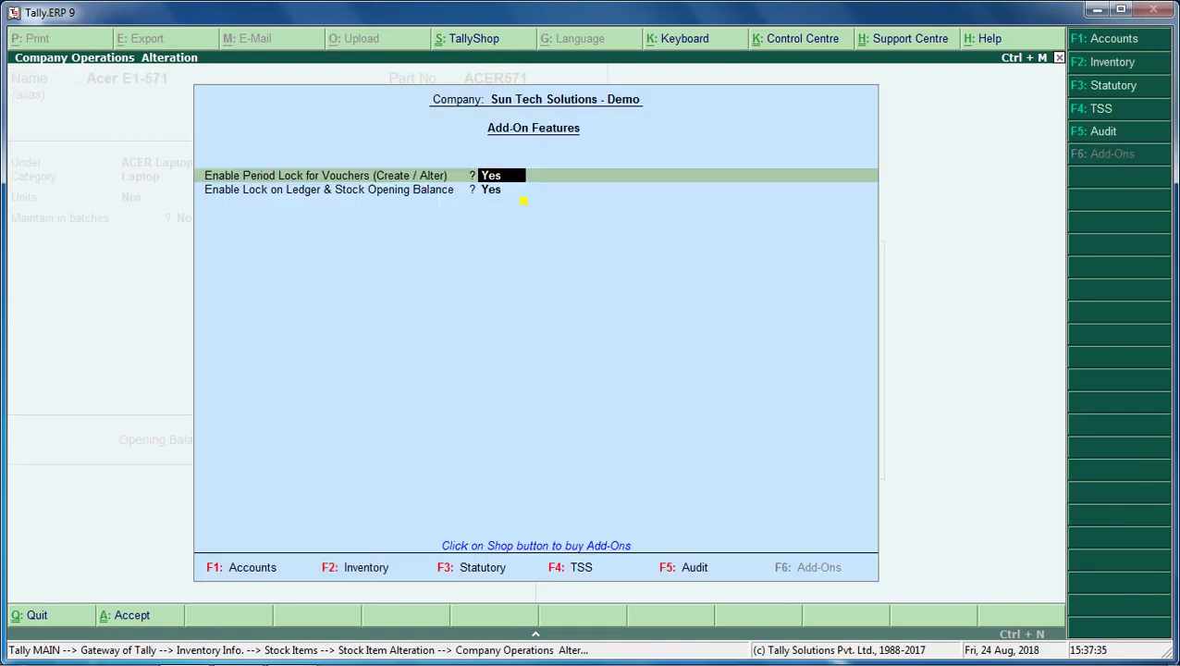
pyautogui.press('Return')
pyautogui.write('n')
pyautogui.press('Return')
pyautogui.press('y')
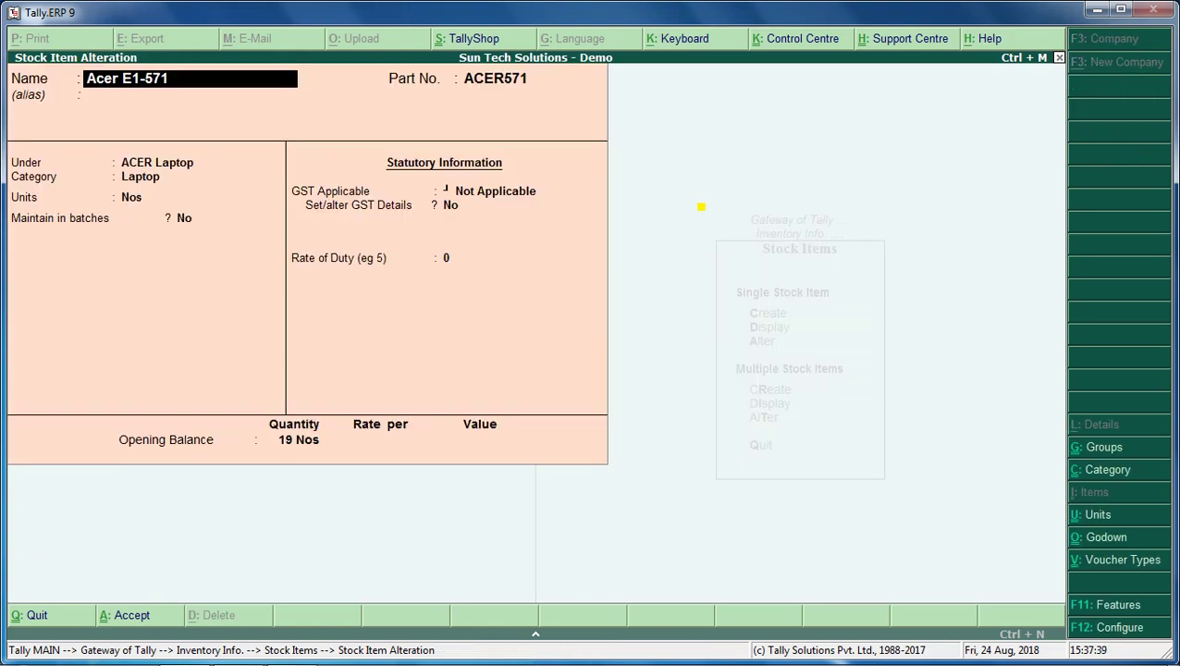
# Set the Acer E1-571 opening quantity to 1212, keeping 19 Nos in Main Location at a rate of 1.
pyautogui.click(277, 439)
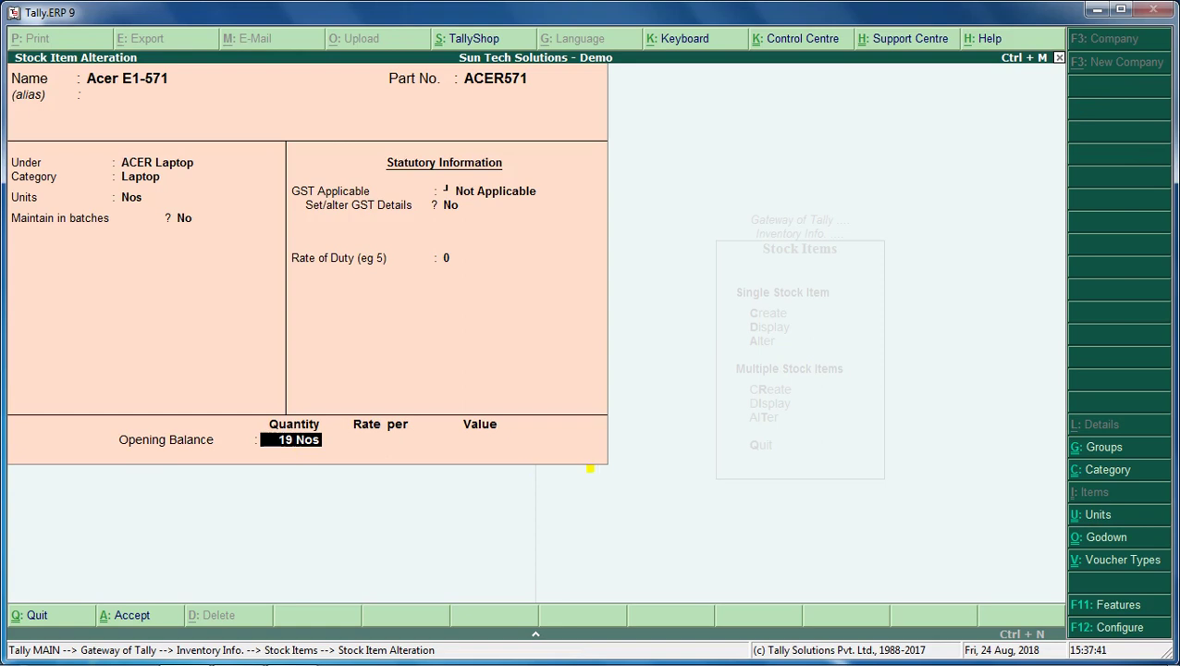
pyautogui.write('1212')
pyautogui.press('Return')
pyautogui.press('Return')
pyautogui.press('Return')
pyautogui.write('1')
pyautogui.press('Return')
pyautogui.press('Return')
pyautogui.press('Return')
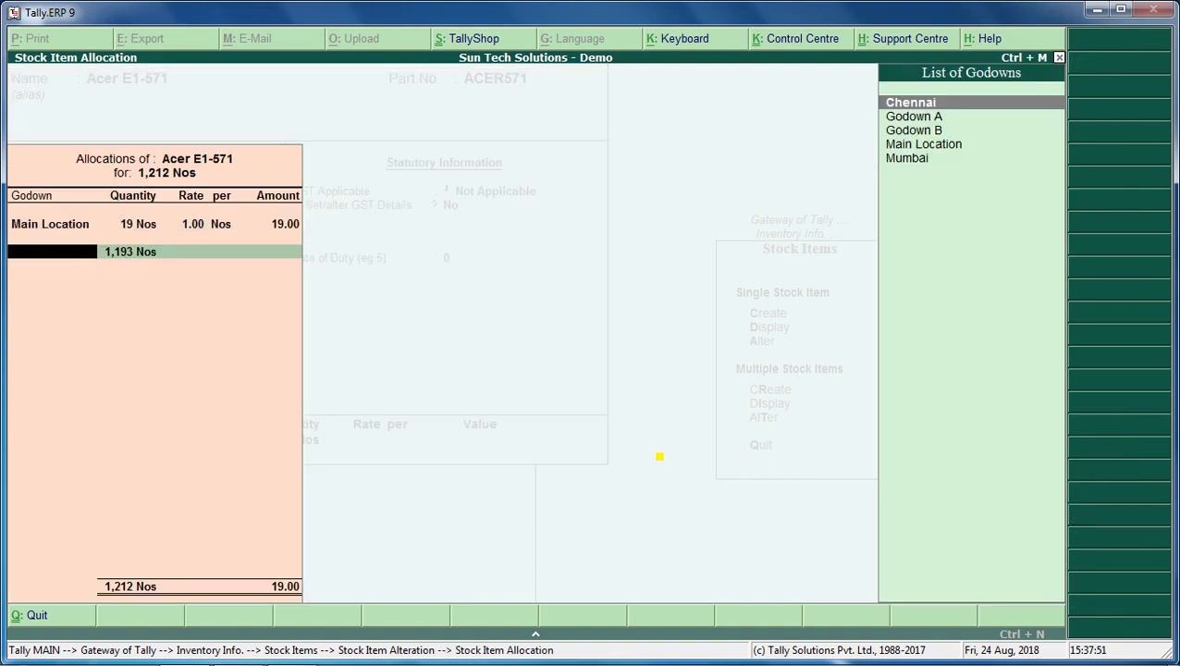
# Allocate the remaining opening quantity to the Chennai godown without a rate and finish the stock allocation.
pyautogui.press('Return')
pyautogui.press('Return')
pyautogui.press('Return')
pyautogui.press('Return')
pyautogui.press('Return')
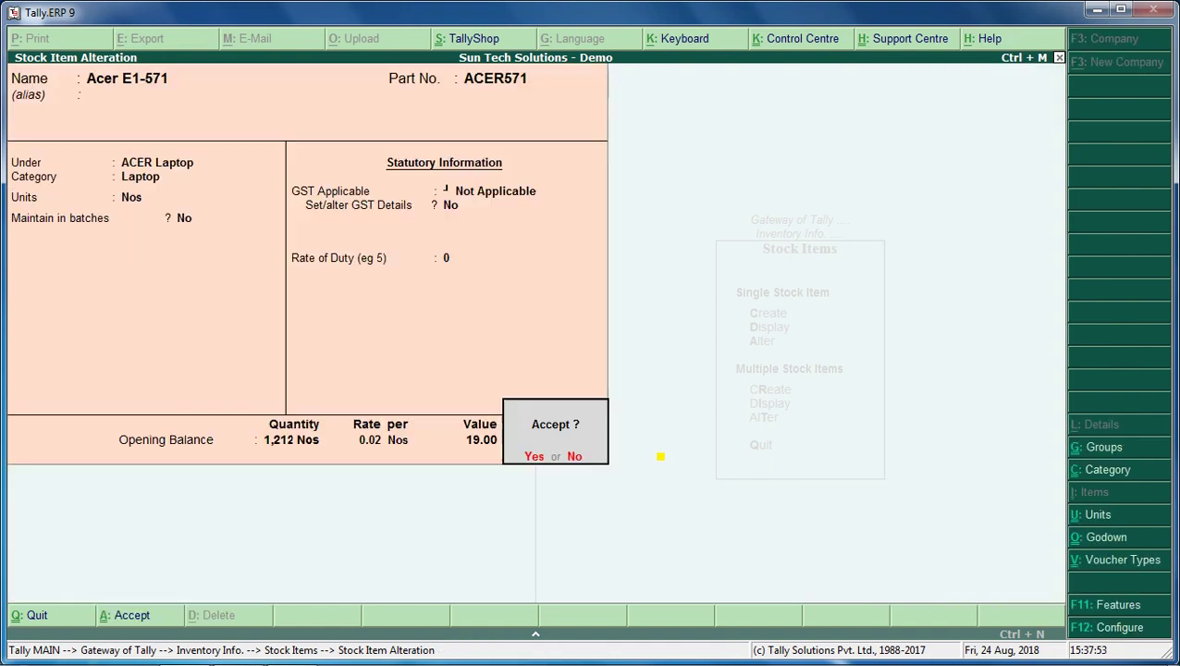
# Enable the lock on ledger and stock opening balances in the company's add-on features, keeping the voucher period lock on, and accept.
pyautogui.press('Escape')
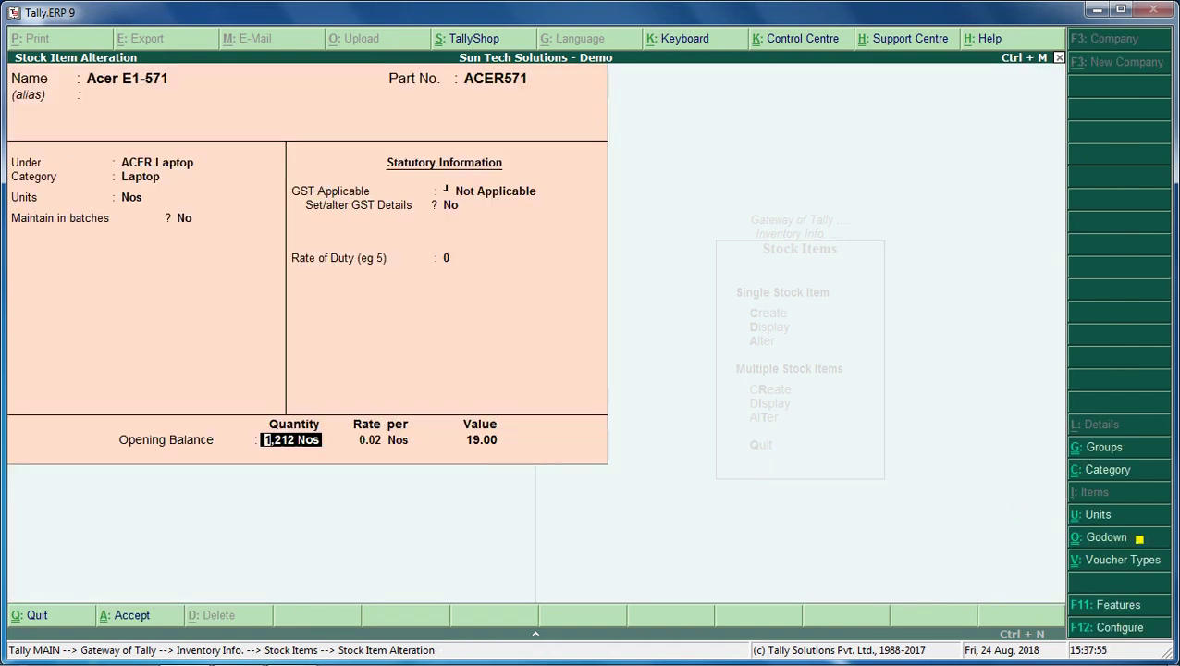
pyautogui.click(1119, 605)
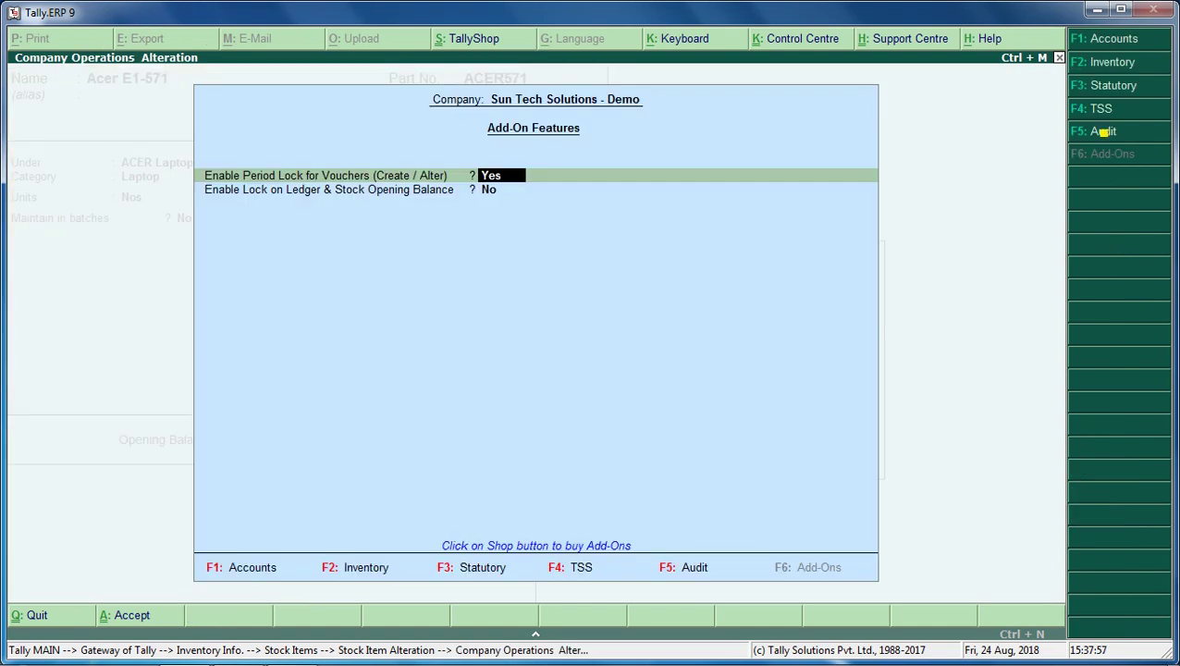
pyautogui.press('Return')
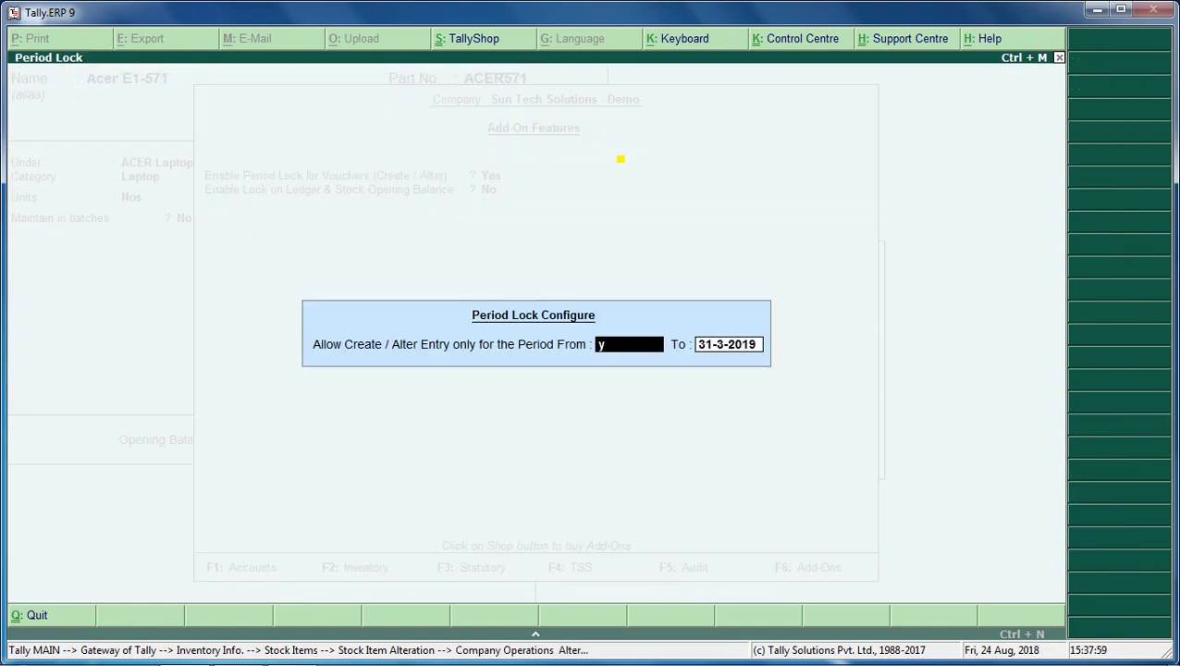
pyautogui.press('Return')
pyautogui.press('Return')
pyautogui.write('y')
pyautogui.press('Return')
pyautogui.press('Return')
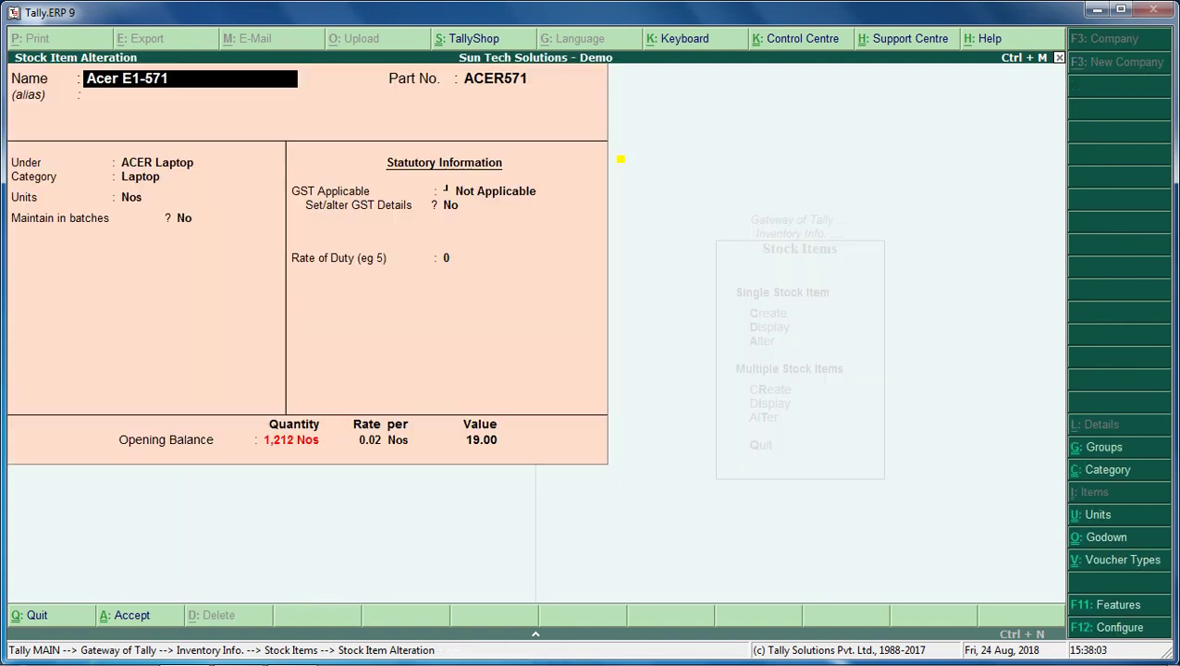
# Check whether the Acer E1-571 opening quantity can be edited, and leave the stock item alteration.
pyautogui.click(282, 440)
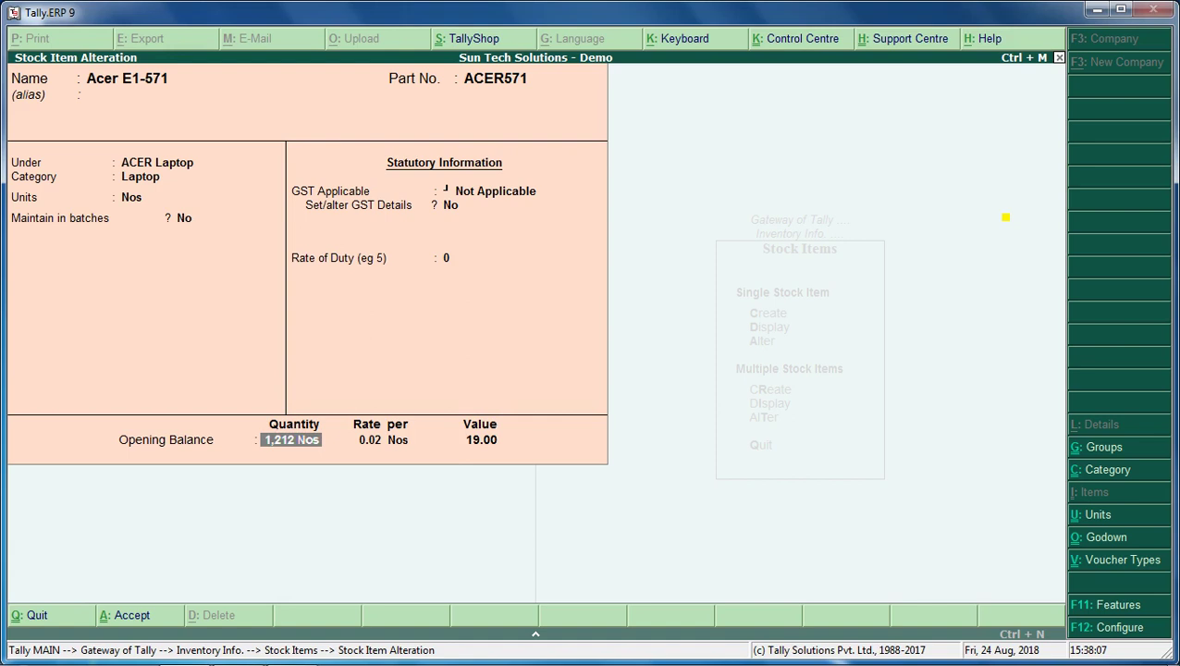
pyautogui.hotkey('ctrl', 'a')
pyautogui.press('Escape')
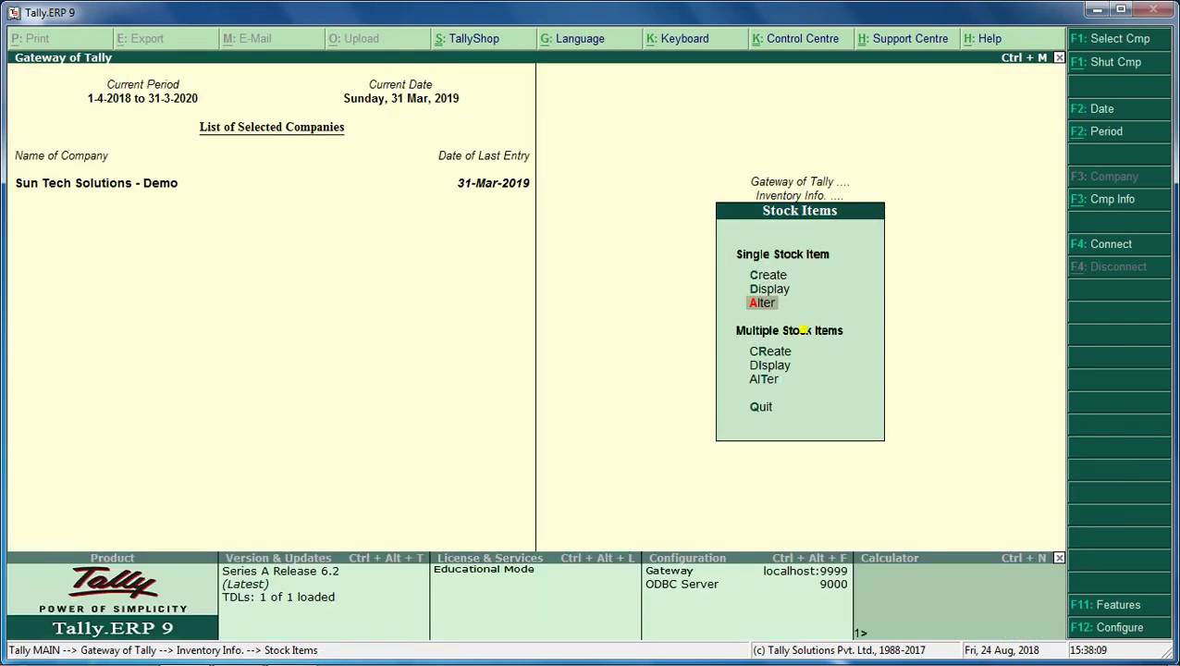
# Open the multiple stock item alteration for all items.
pyautogui.click(767, 379)
pyautogui.press('Return')
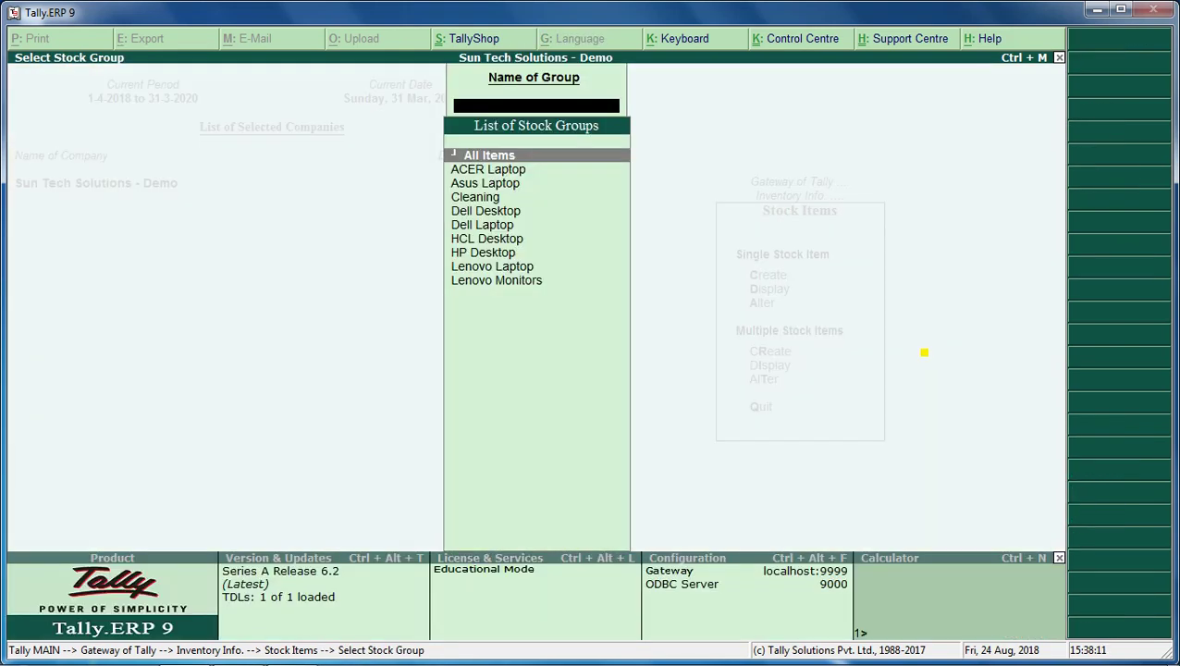
pyautogui.click(923, 353)
pyautogui.click(924, 352)
pyautogui.press('Return')
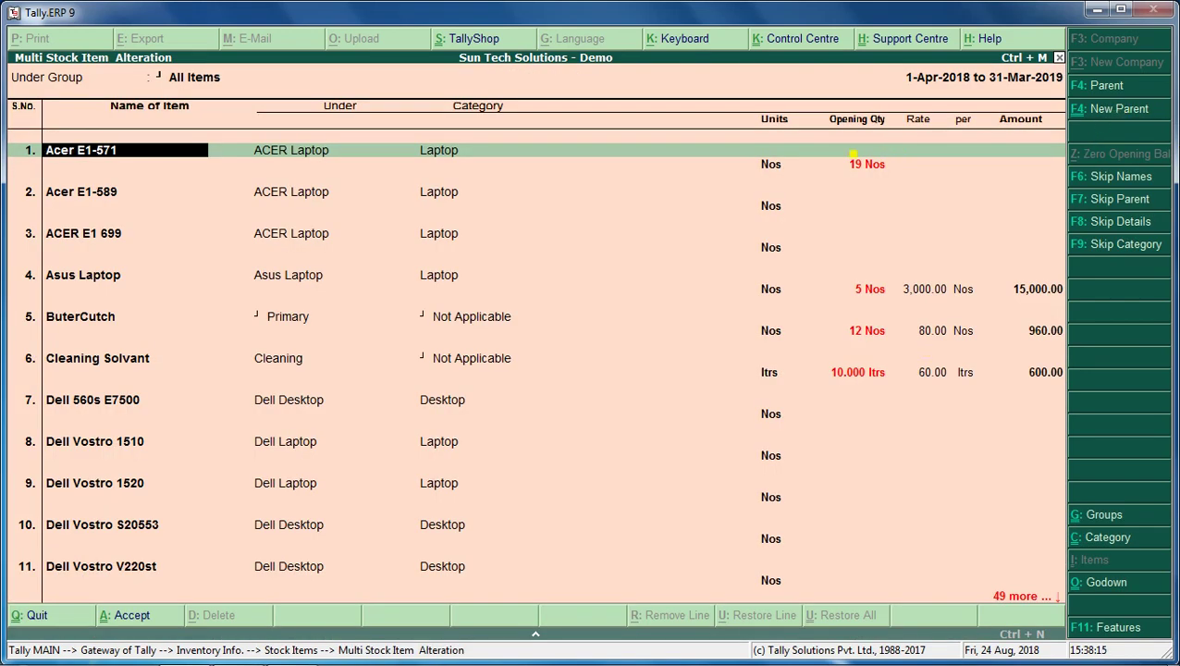
# Go through the Acer E1-571 row to check whether its opening quantity can be edited, and return to the inventory masters.
pyautogui.press('Return')
pyautogui.press('Return')
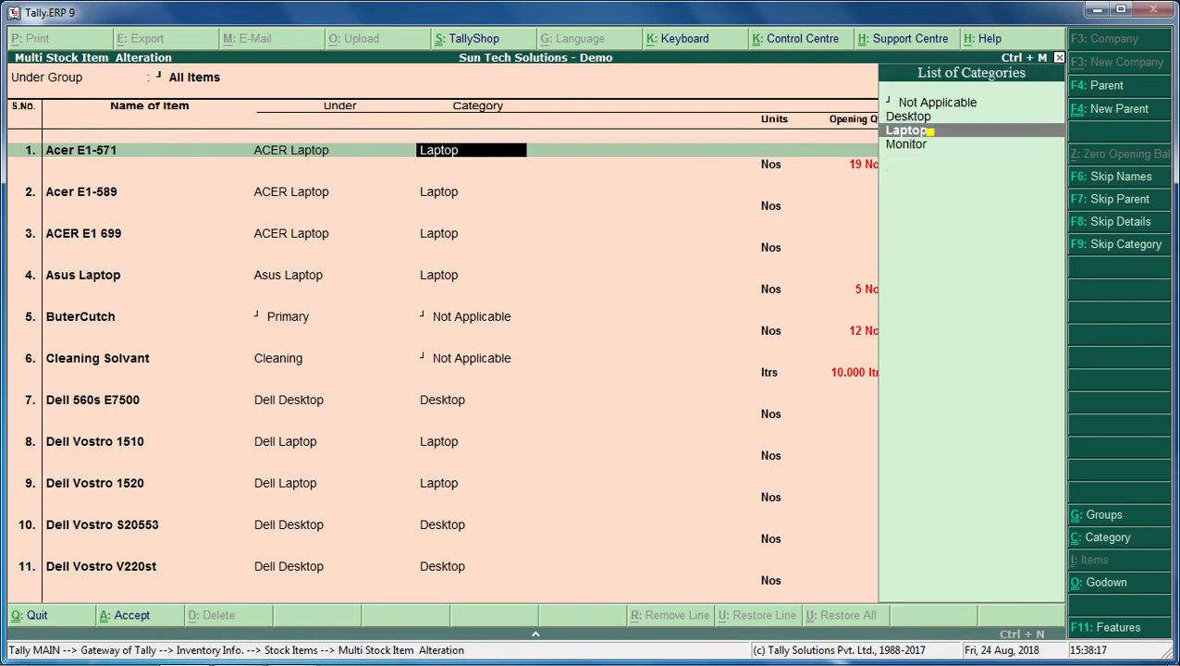
pyautogui.press('Return')
pyautogui.press('Return')
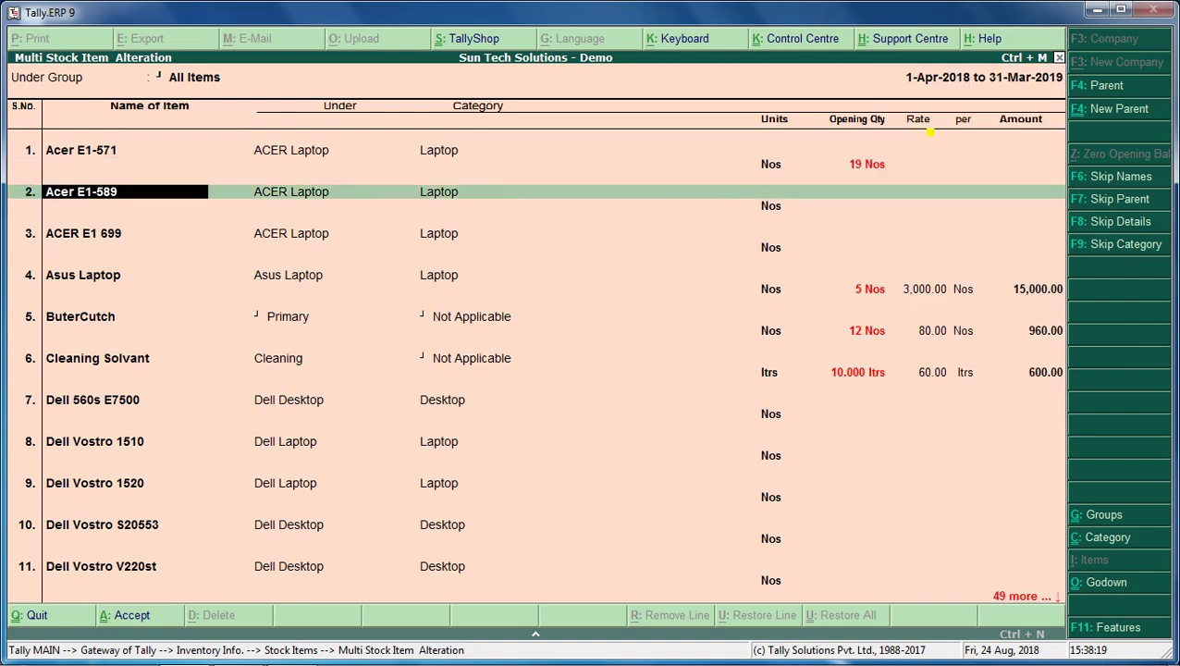
pyautogui.press('Up')
pyautogui.press('Down')
pyautogui.press('Up')
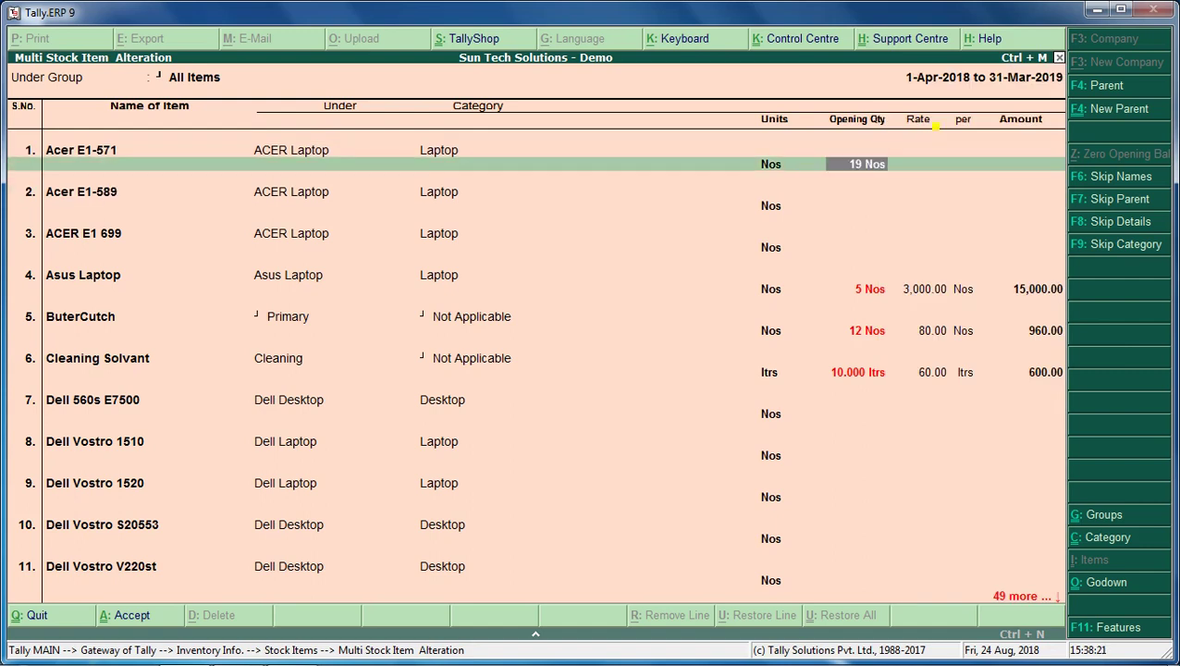
pyautogui.press('Escape')
pyautogui.press('Escape')
pyautogui.press('Escape')
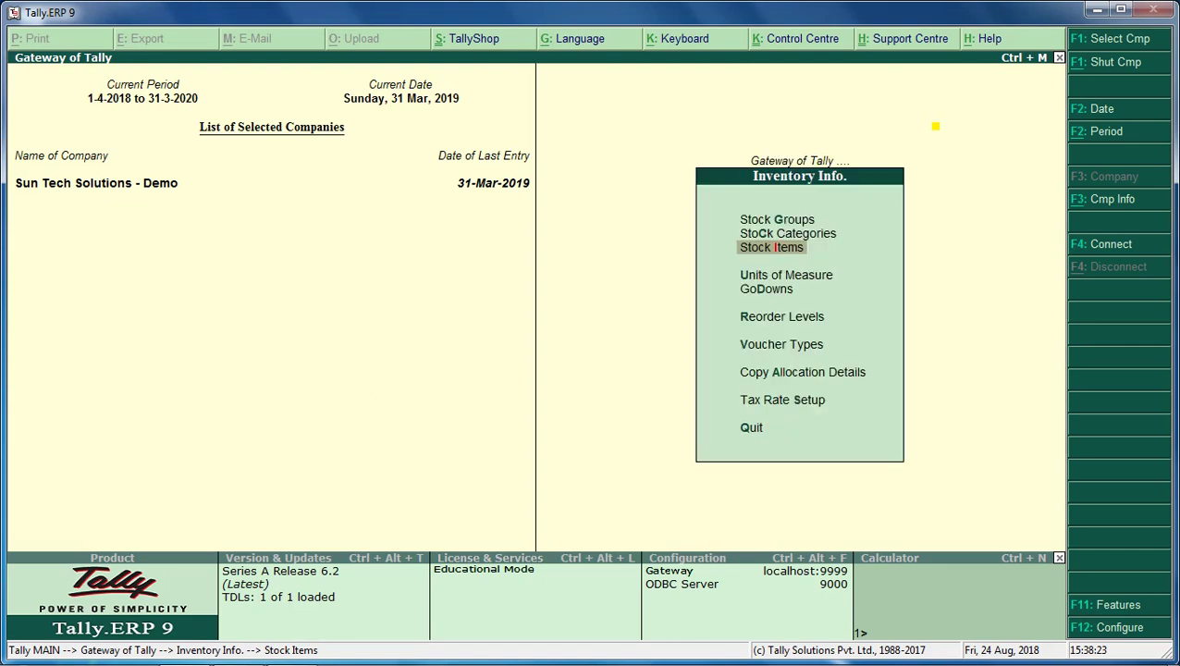
# Open the multiple ledger alteration for the Debtors - Kerala group.
pyautogui.press('Escape')
pyautogui.press('Up')
pyautogui.press('Up')
pyautogui.press('Return')
pyautogui.press('Down')
pyautogui.press('Return')
pyautogui.press('Up')
pyautogui.press('Up')
pyautogui.press('Up')
pyautogui.press('Return')
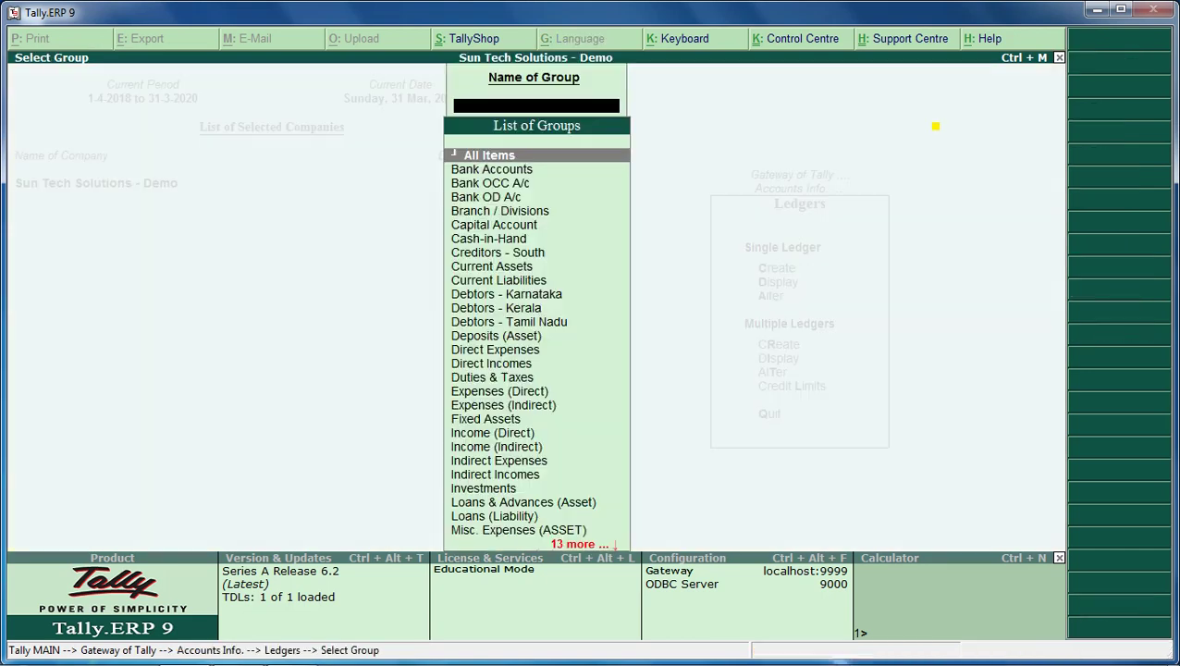
pyautogui.write('Deb')
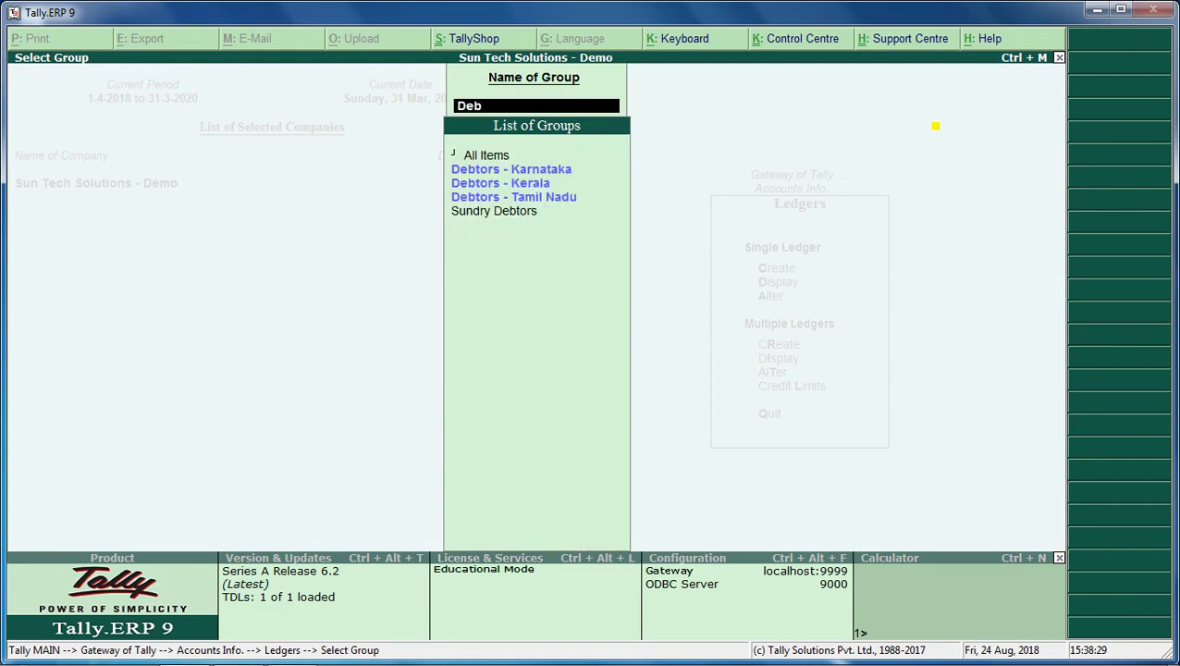
pyautogui.press('Down')
pyautogui.press('Down')
pyautogui.press('Return')
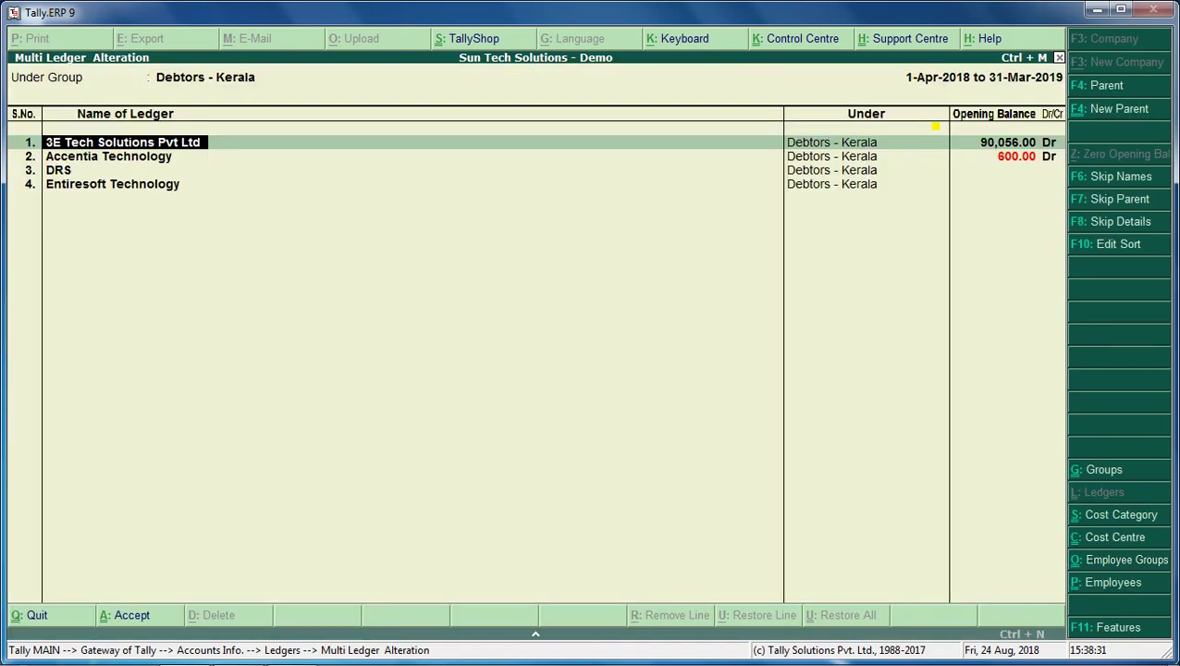
# Go through the Debtors - Kerala ledgers to check whether their opening balances can be edited, accept the list and return to the Gateway of Tally.
pyautogui.press('Return')
pyautogui.press('Return')
pyautogui.press('Return')
pyautogui.press('Return')
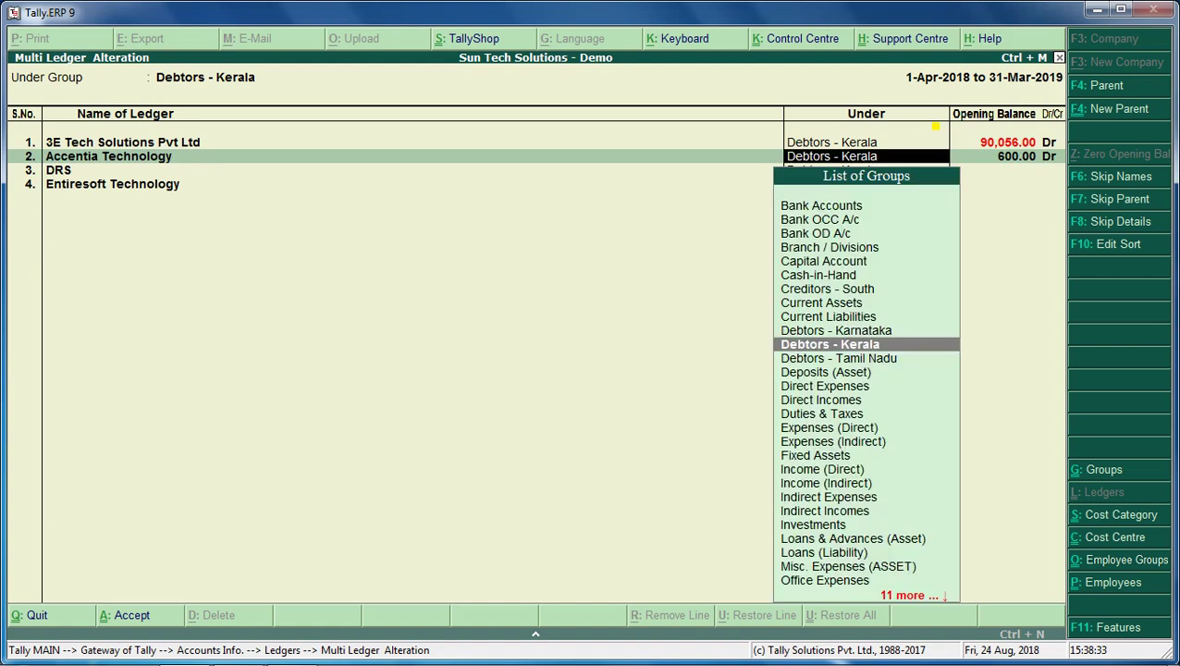
pyautogui.press('Return')
pyautogui.press('Down')
pyautogui.press('Down')
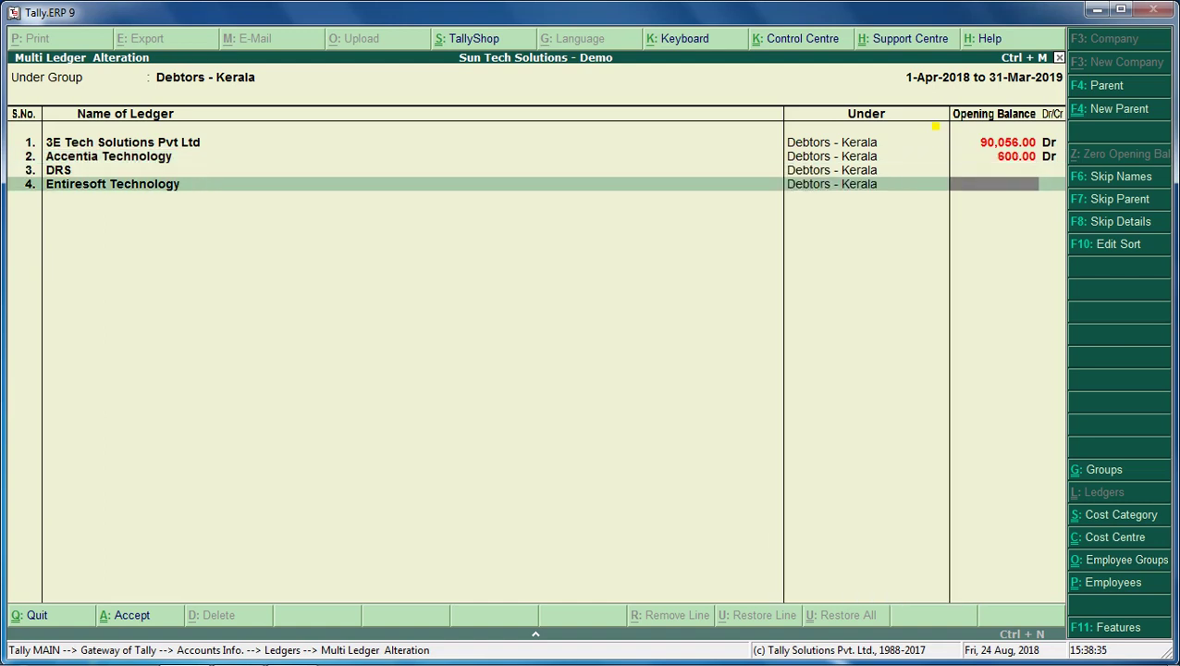
pyautogui.press('Up')
pyautogui.press('Up')
pyautogui.press('Up')
pyautogui.hotkey('ctrl', 'a')
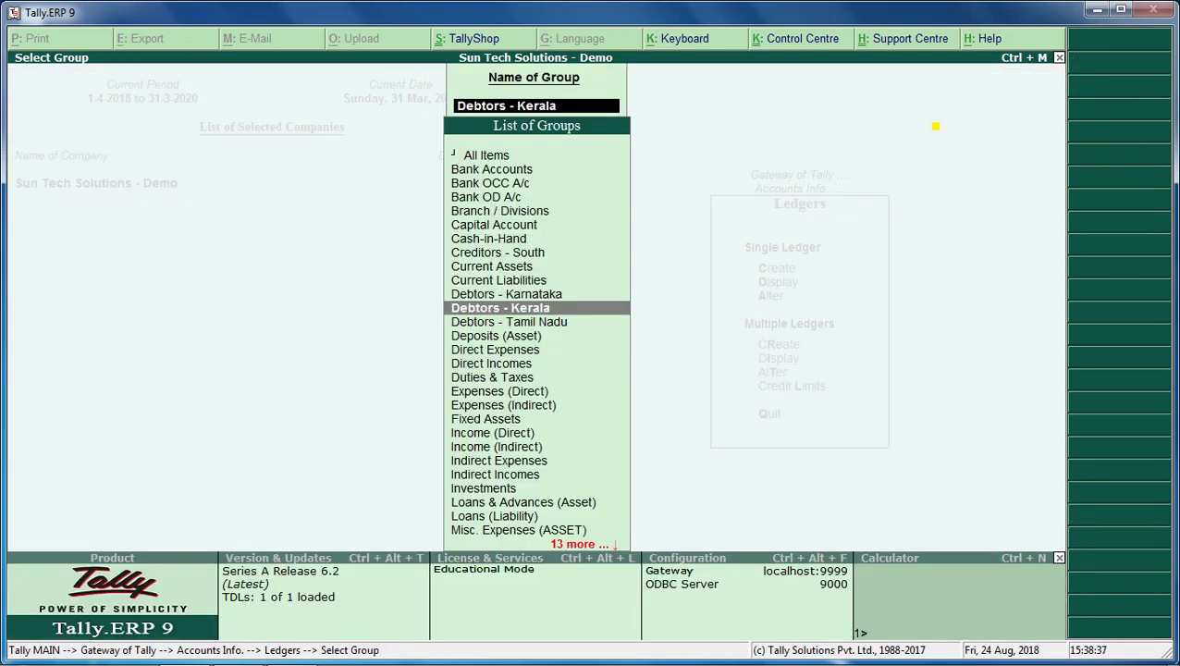
pyautogui.press('Escape')
pyautogui.press('Escape')
pyautogui.press('Escape')
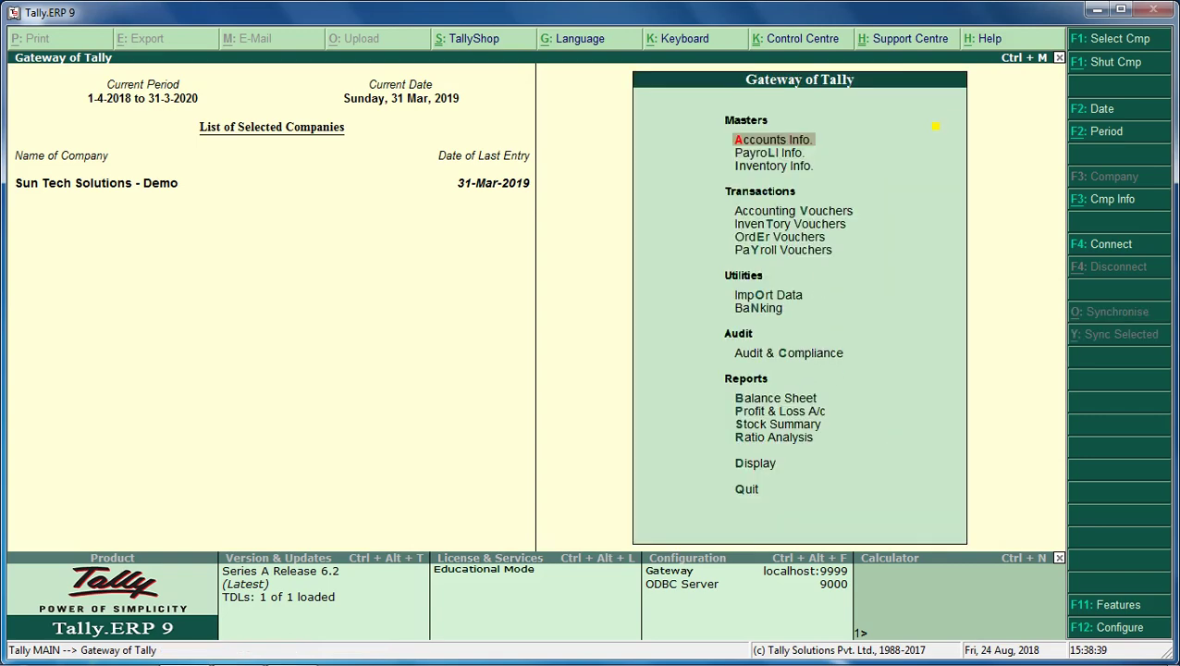